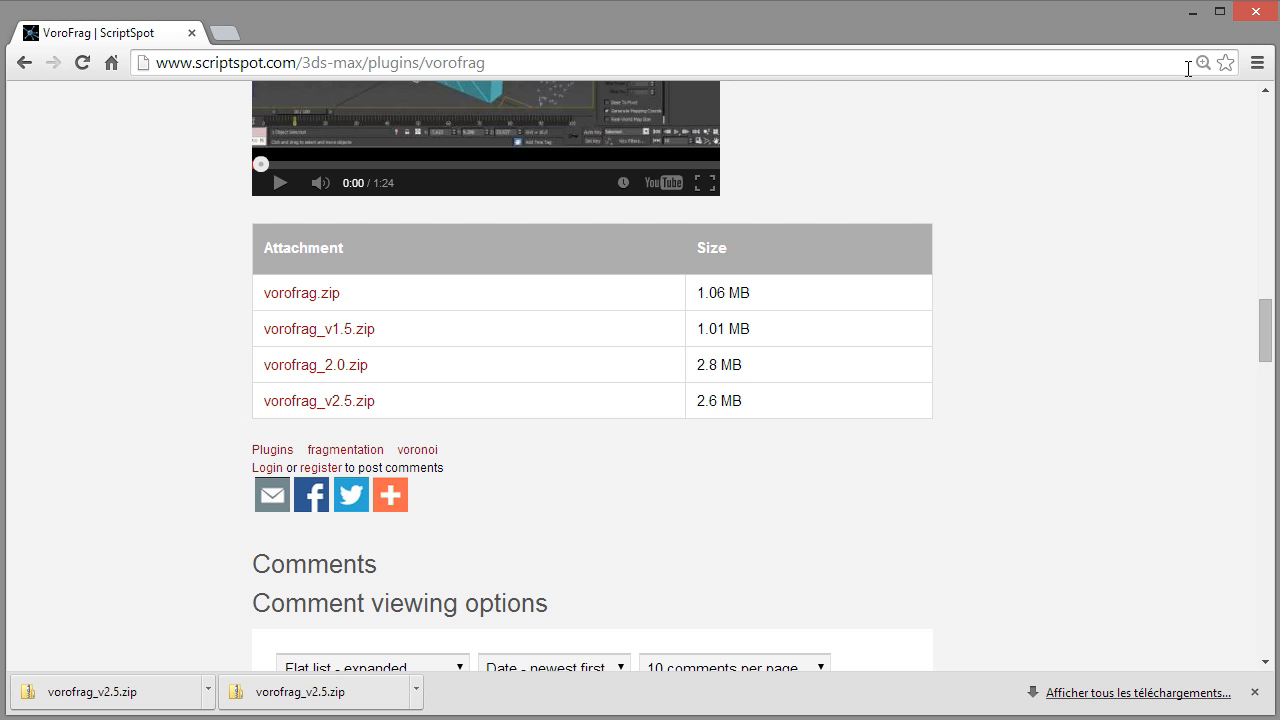
Step: Search the web for vorofrag from a fresh page
left_click(120, 63)
left_click(370, 411)
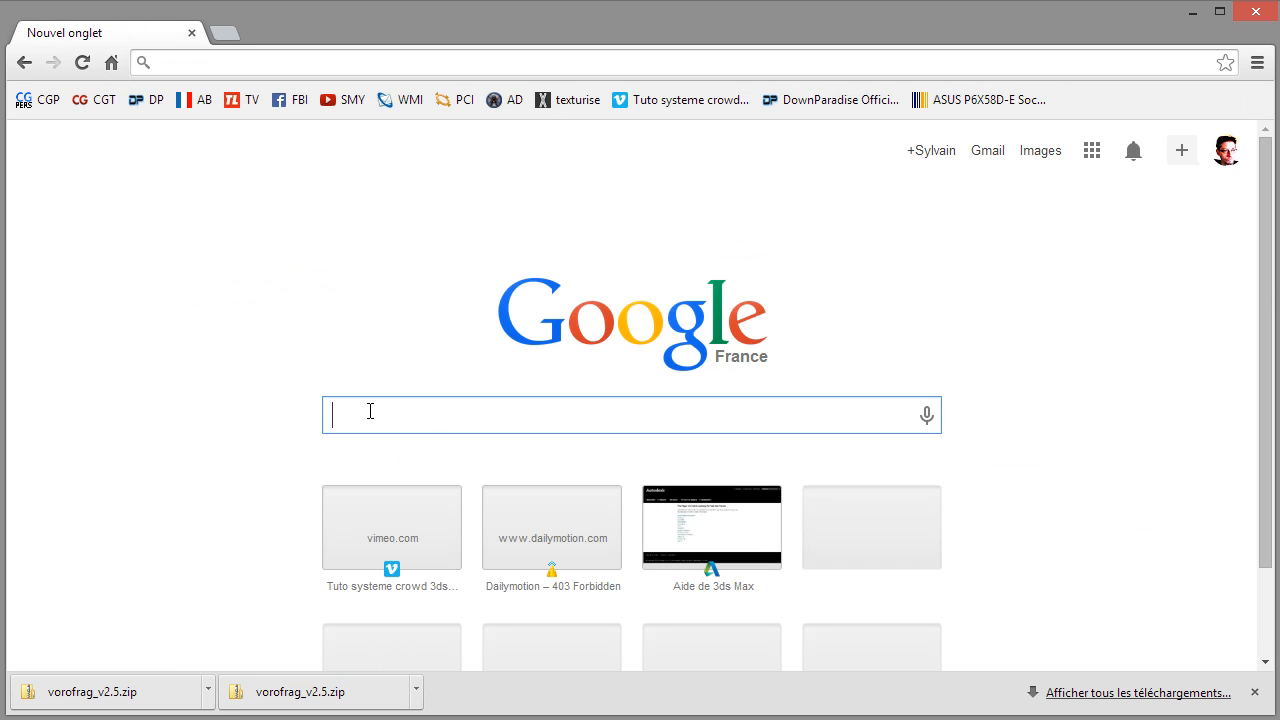
type("voro")
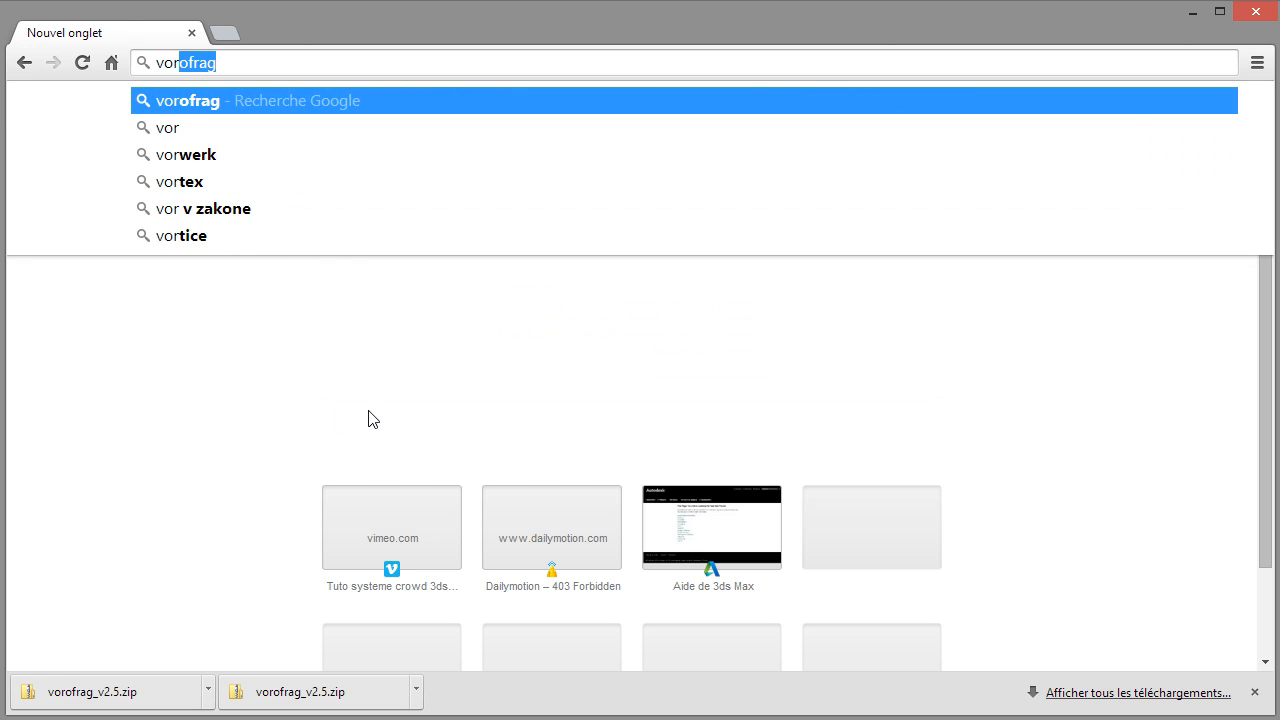
type("frag")
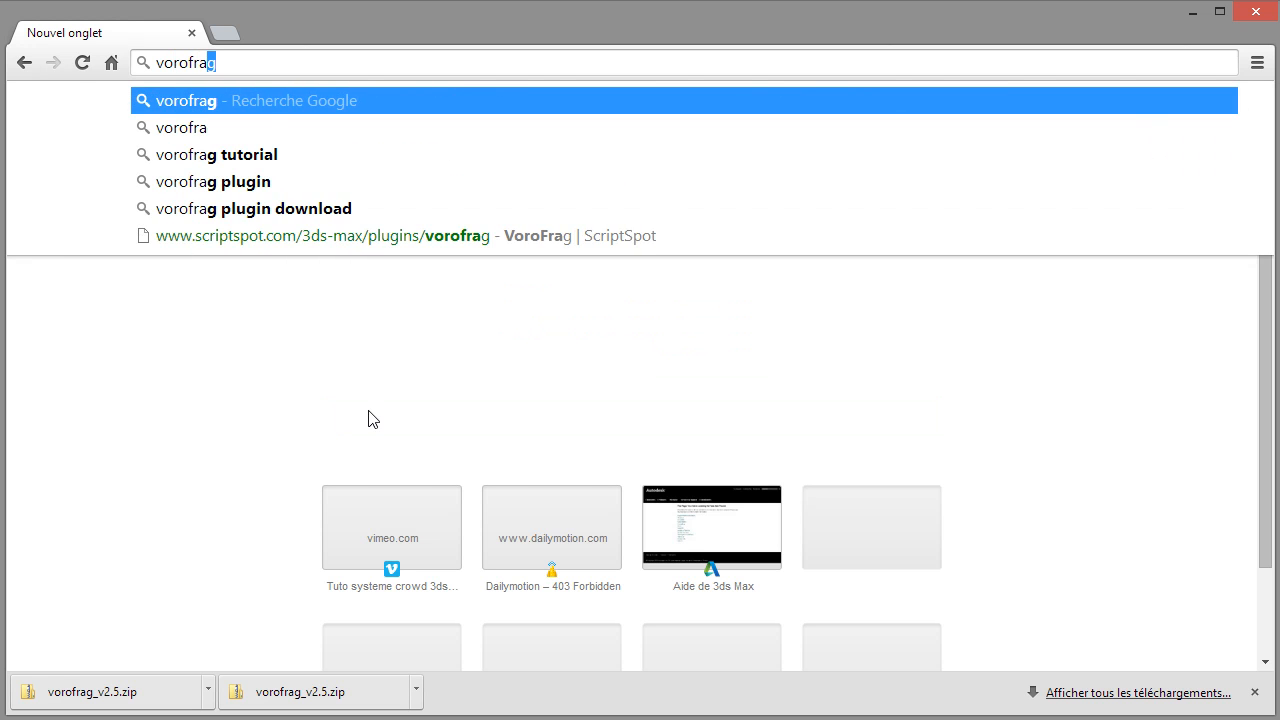
key("Return")
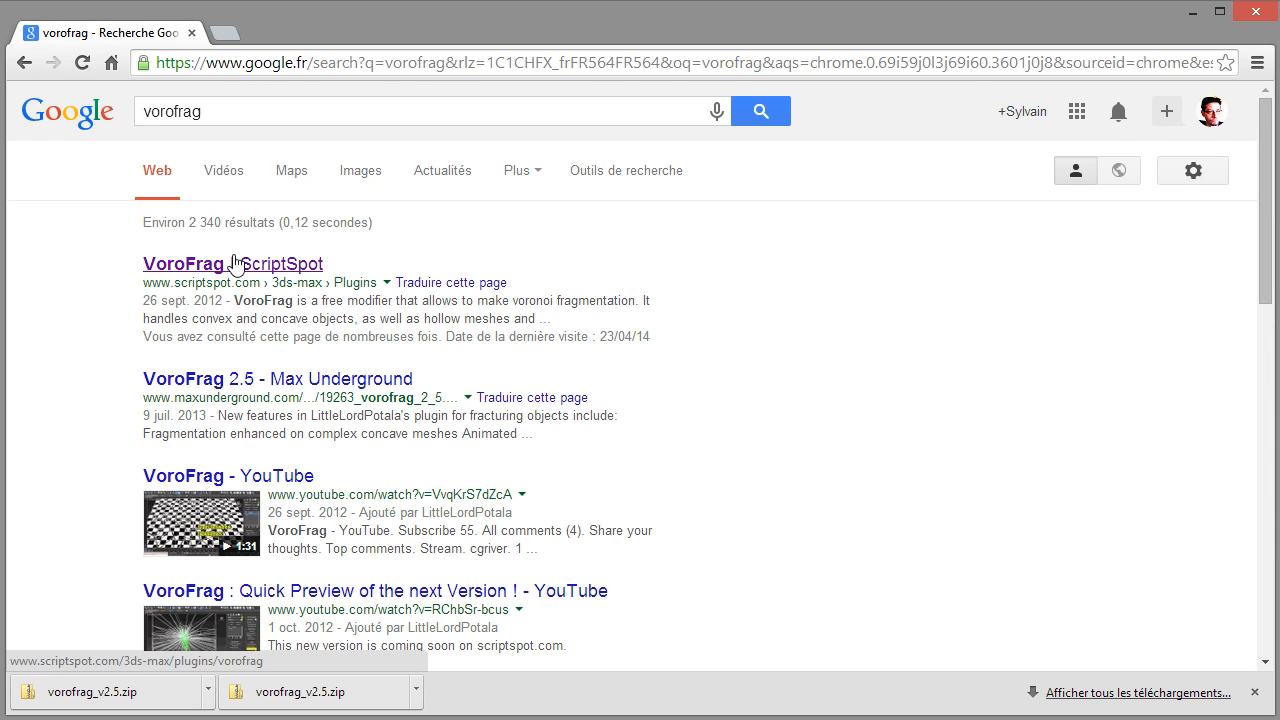
Step: Open the VoroFrag plugin page on ScriptSpot, dismiss the downloads bar and go down towards the downloadable attachments
left_click(238, 264)
left_click(1255, 692)
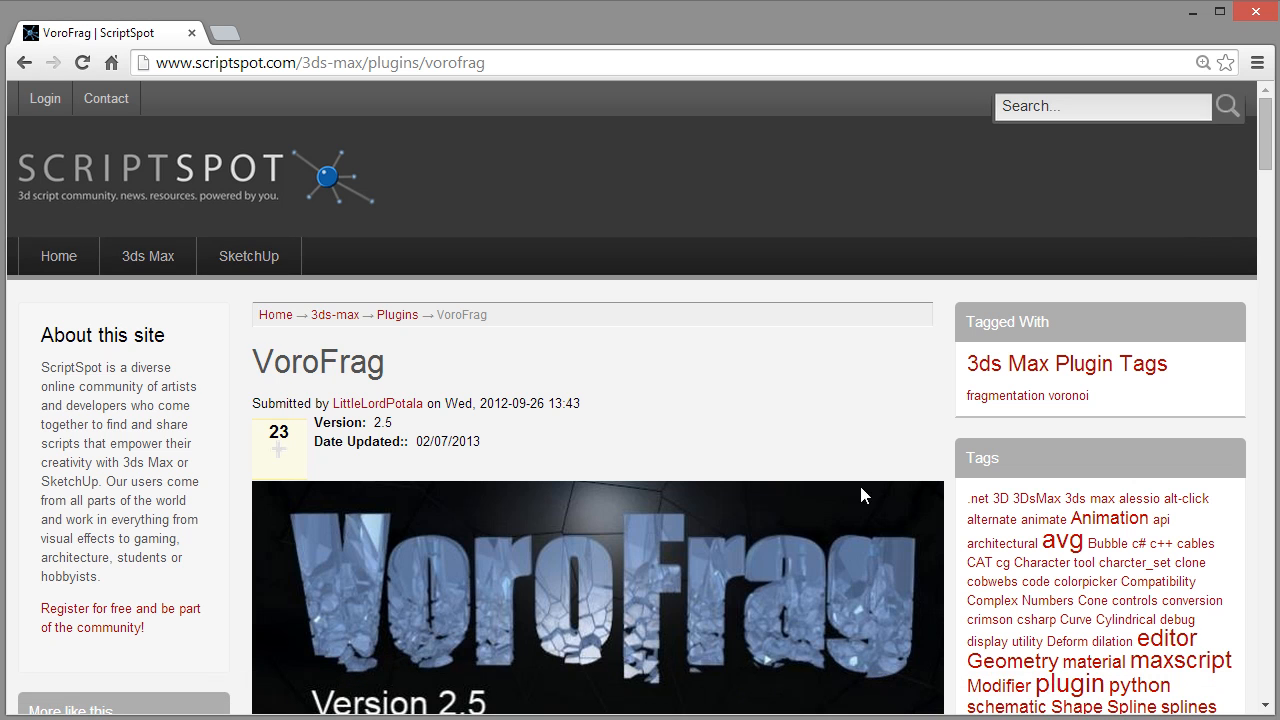
scroll(660, 430, "down", 6)
scroll(757, 466, "down", 15)
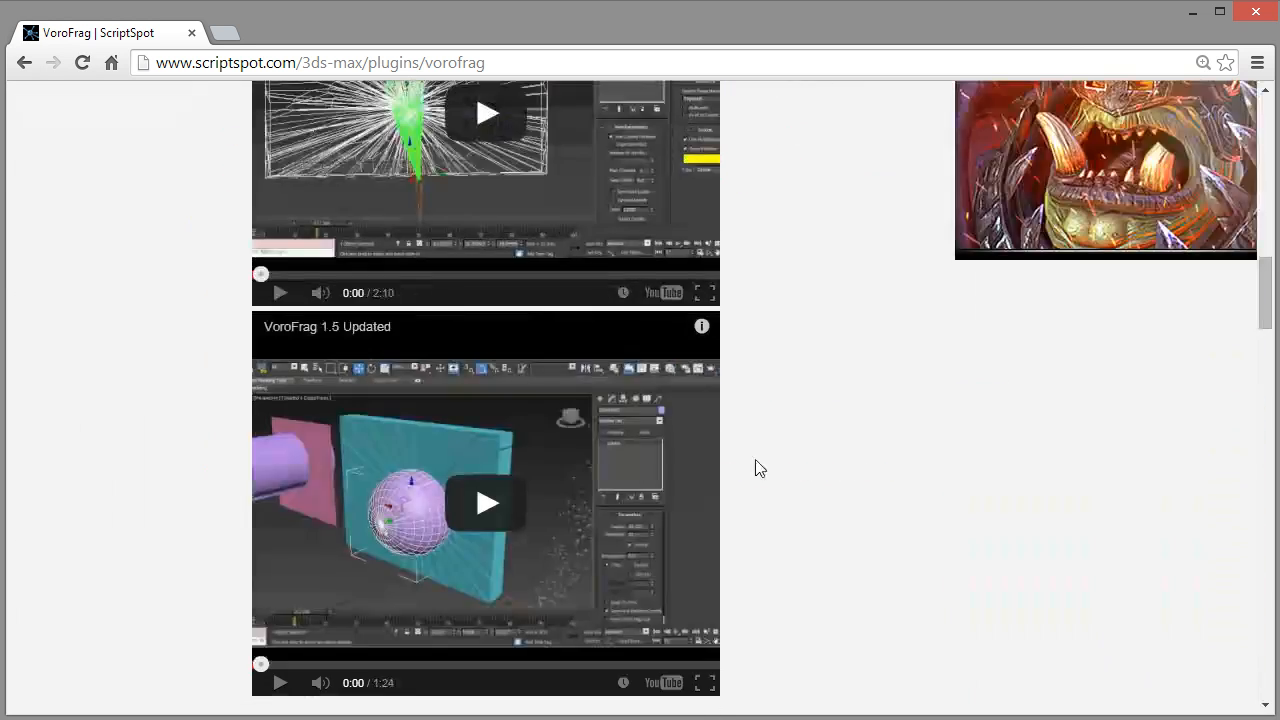
scroll(761, 467, "up", 3)
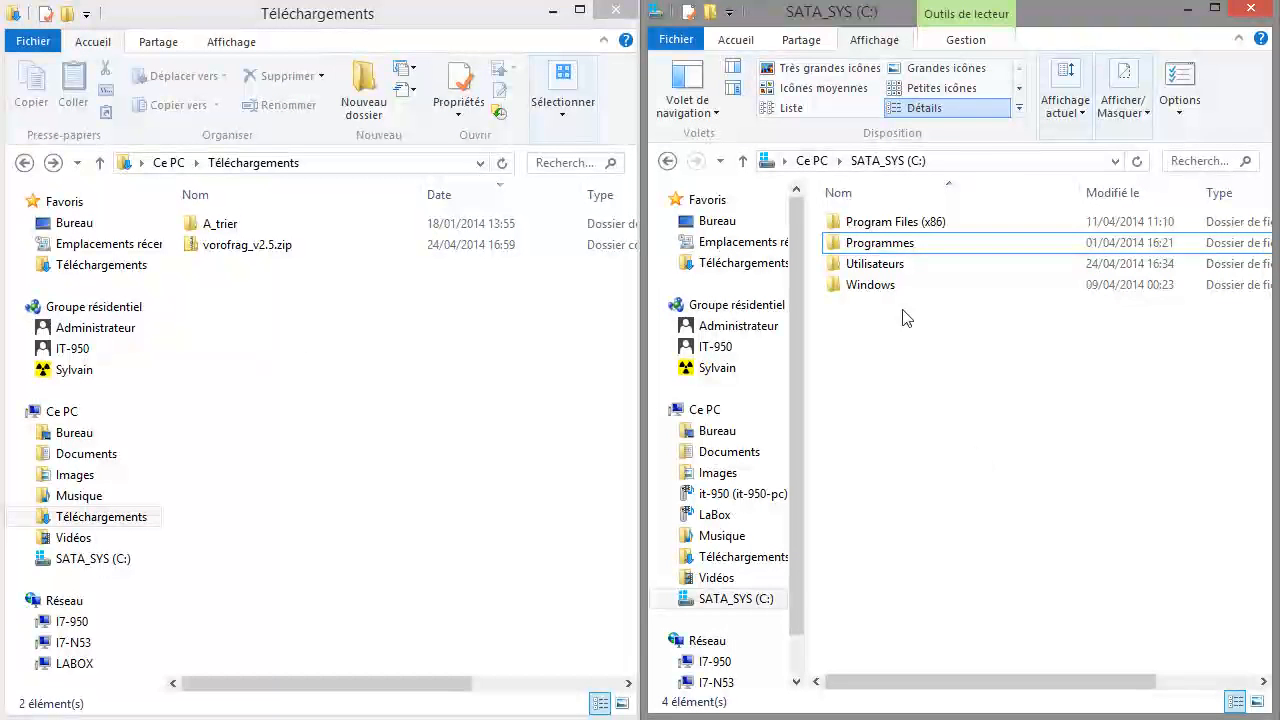
Step: In the second file window, browse to the 3ds Max 2014 folder under Programmes and Autodesk on drive C and locate its plugins folder
left_click(811, 161)
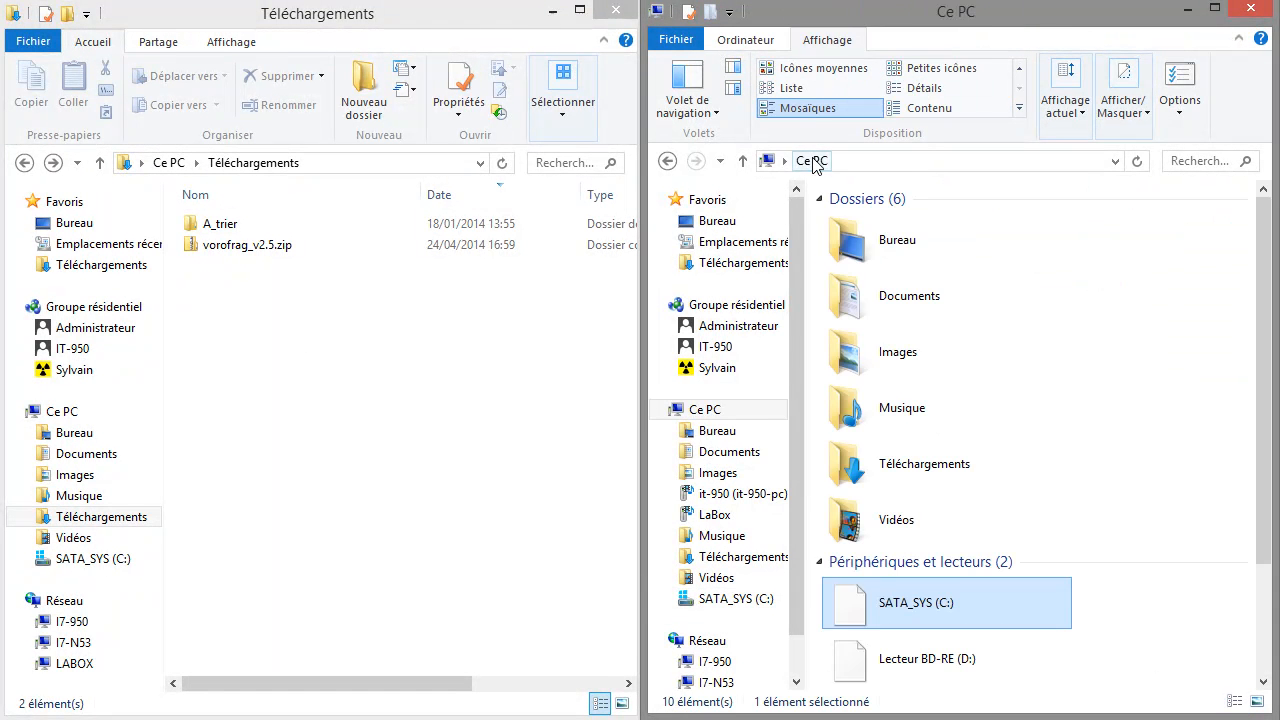
double_click(902, 590)
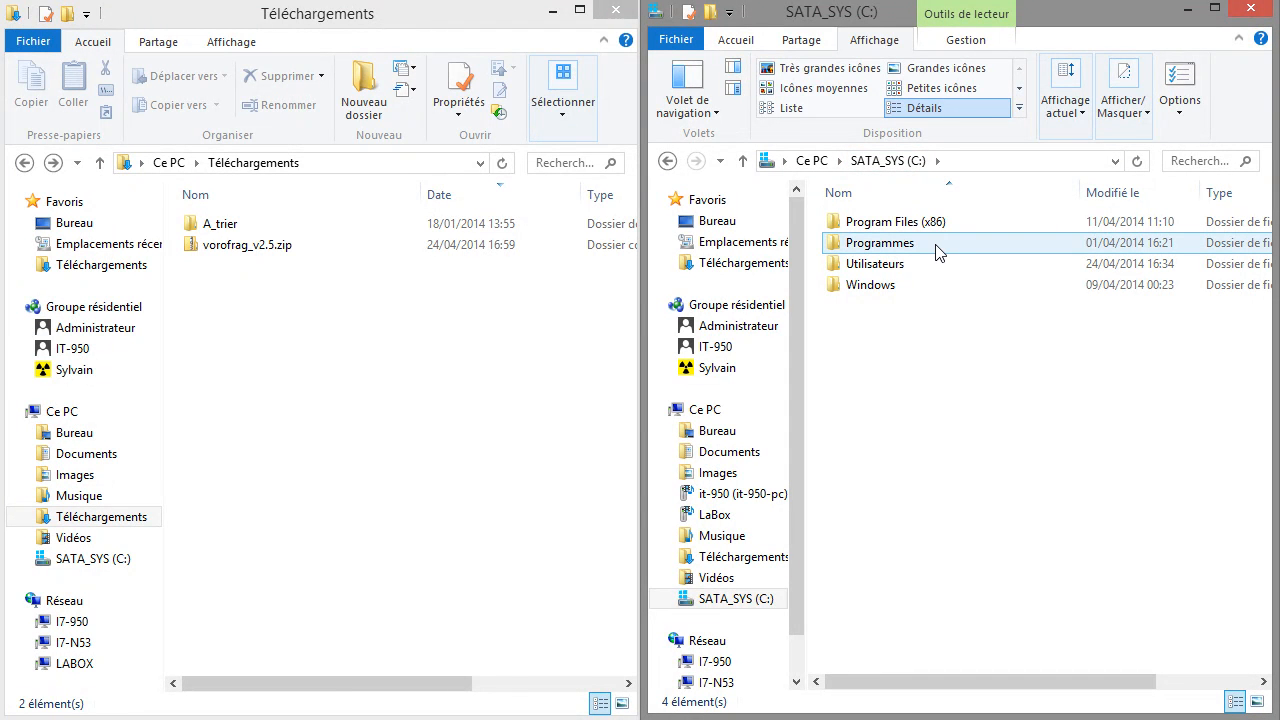
left_click(879, 252)
double_click(894, 254)
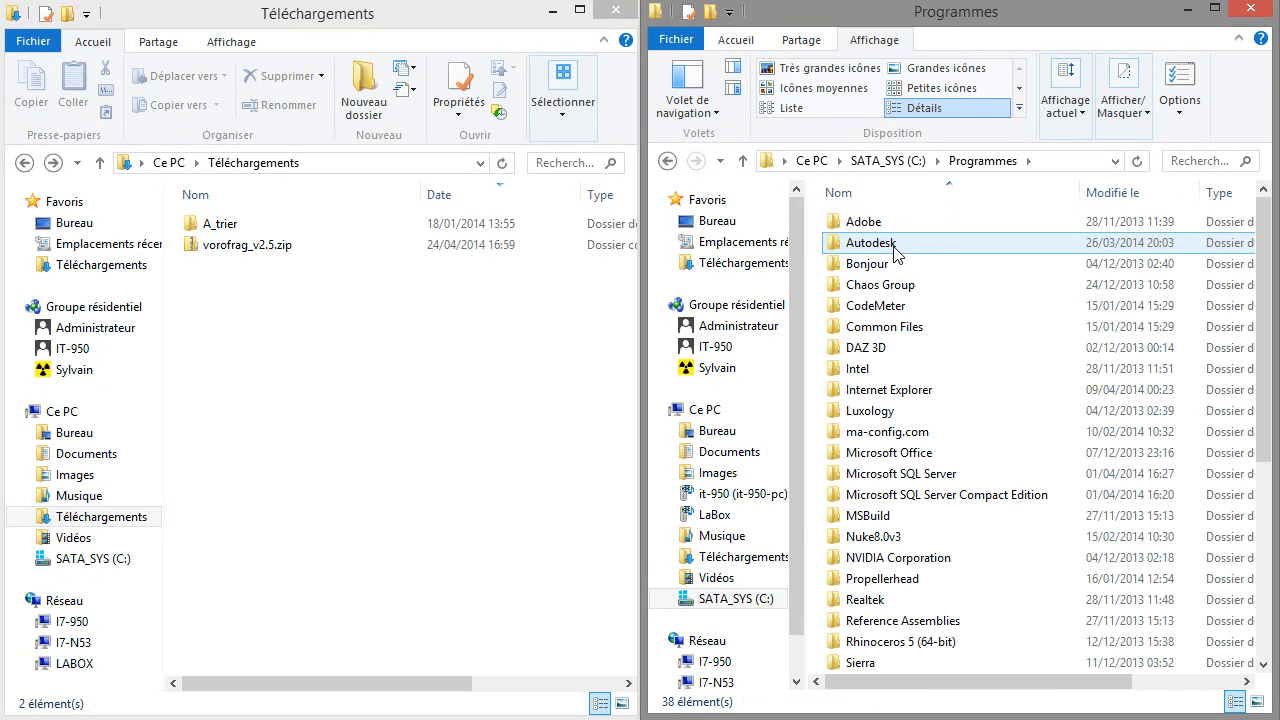
double_click(894, 250)
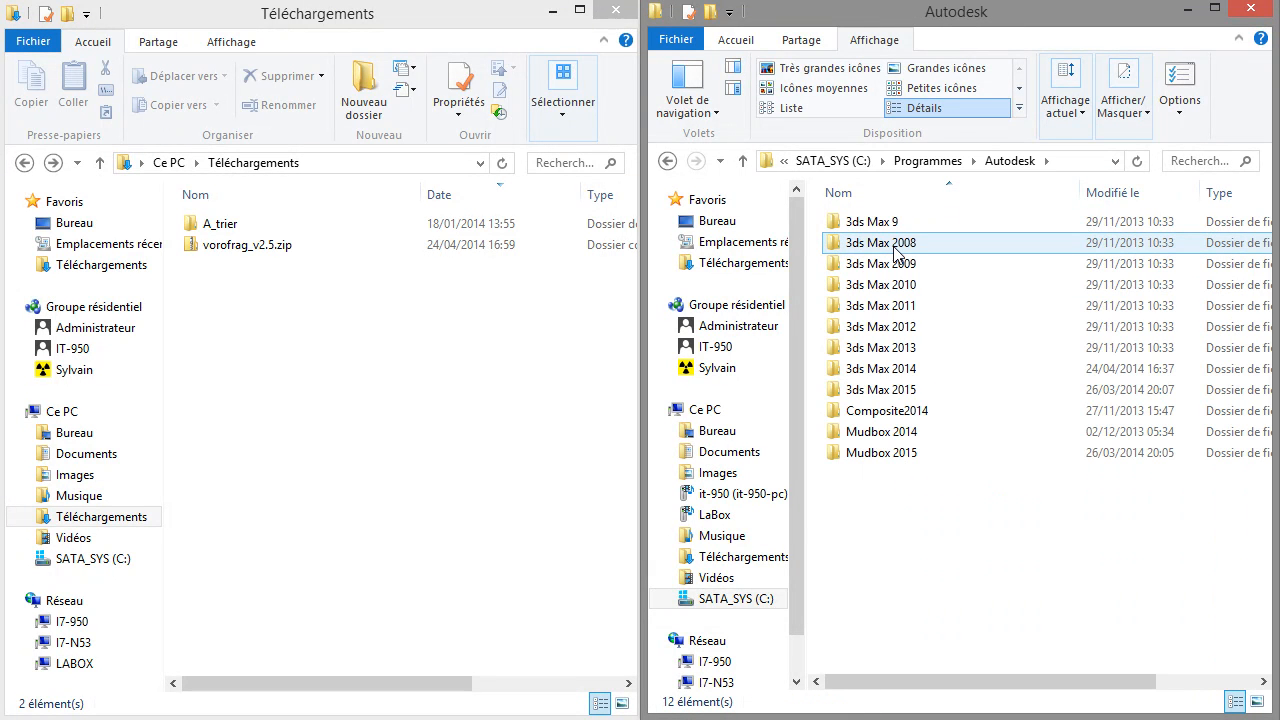
left_click(893, 372)
double_click(893, 372)
scroll(1010, 370, "down", 9)
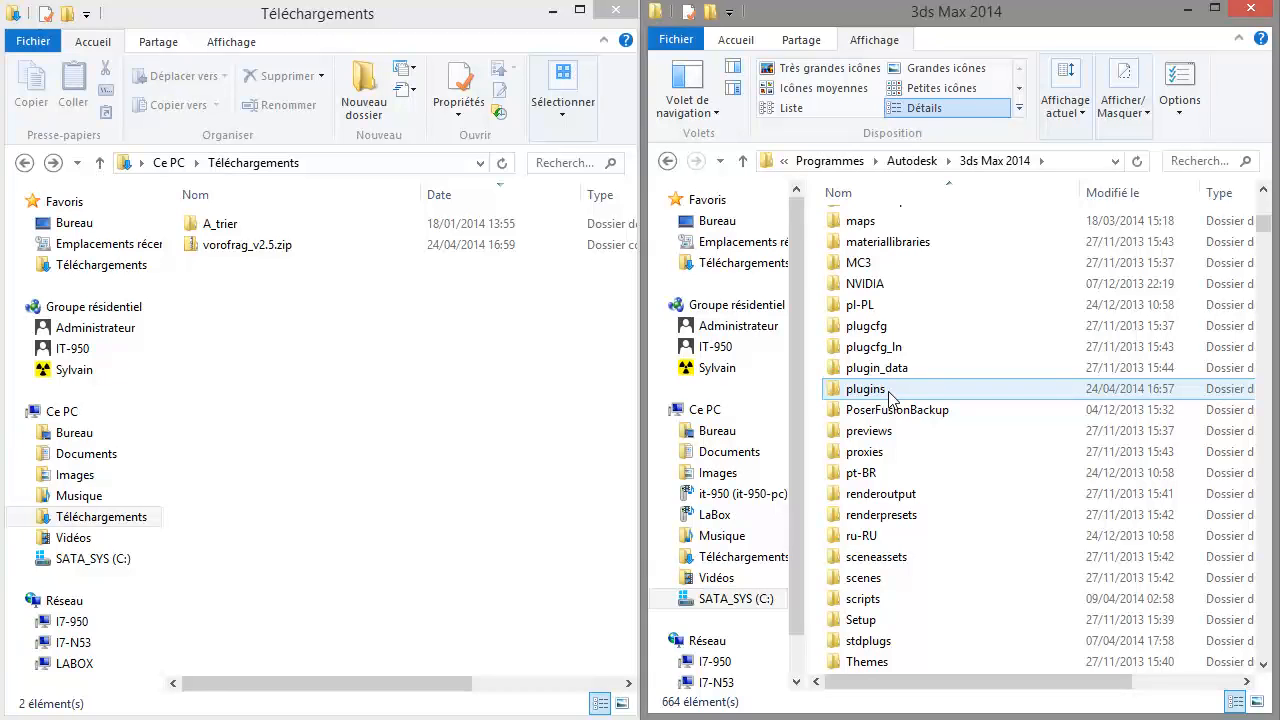
Step: Copy VoroFrag_2013_2014_2.5_64bits.dlm from vorofrag_v2.5.zip into the plugins folder of 3ds Max 2014
left_click(277, 244)
double_click(248, 248)
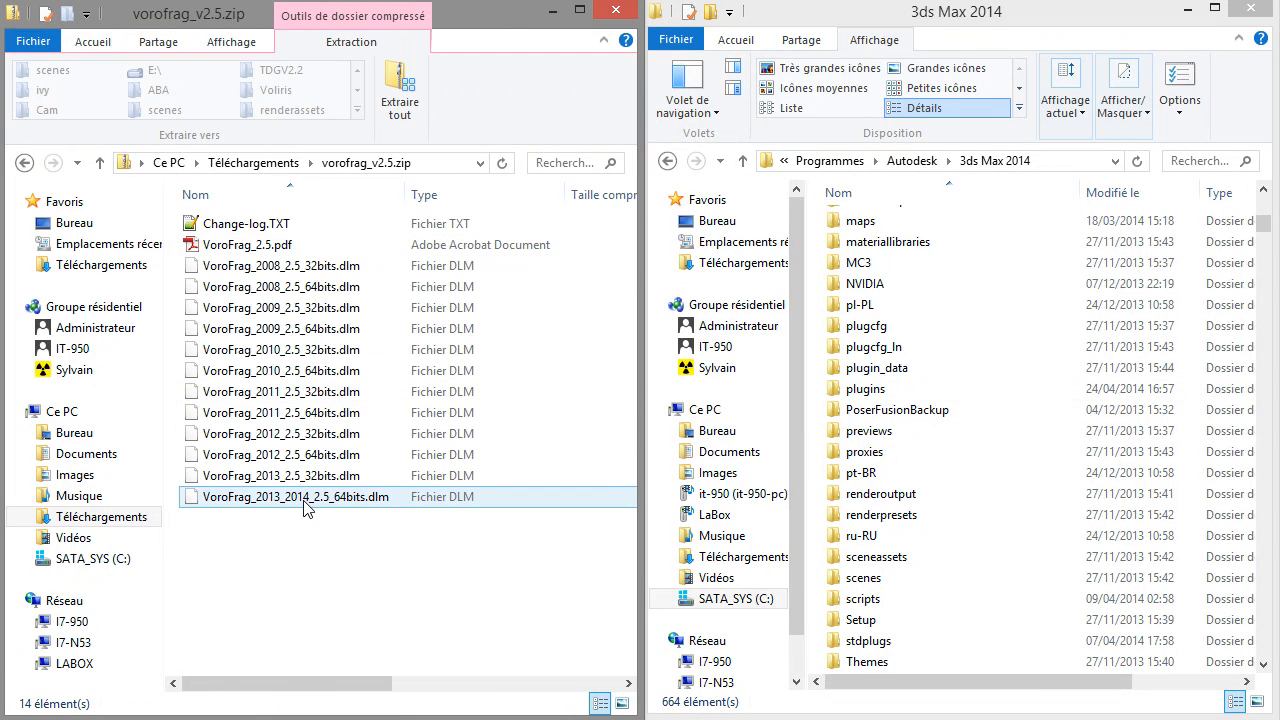
left_click_drag(294, 502, 890, 398)
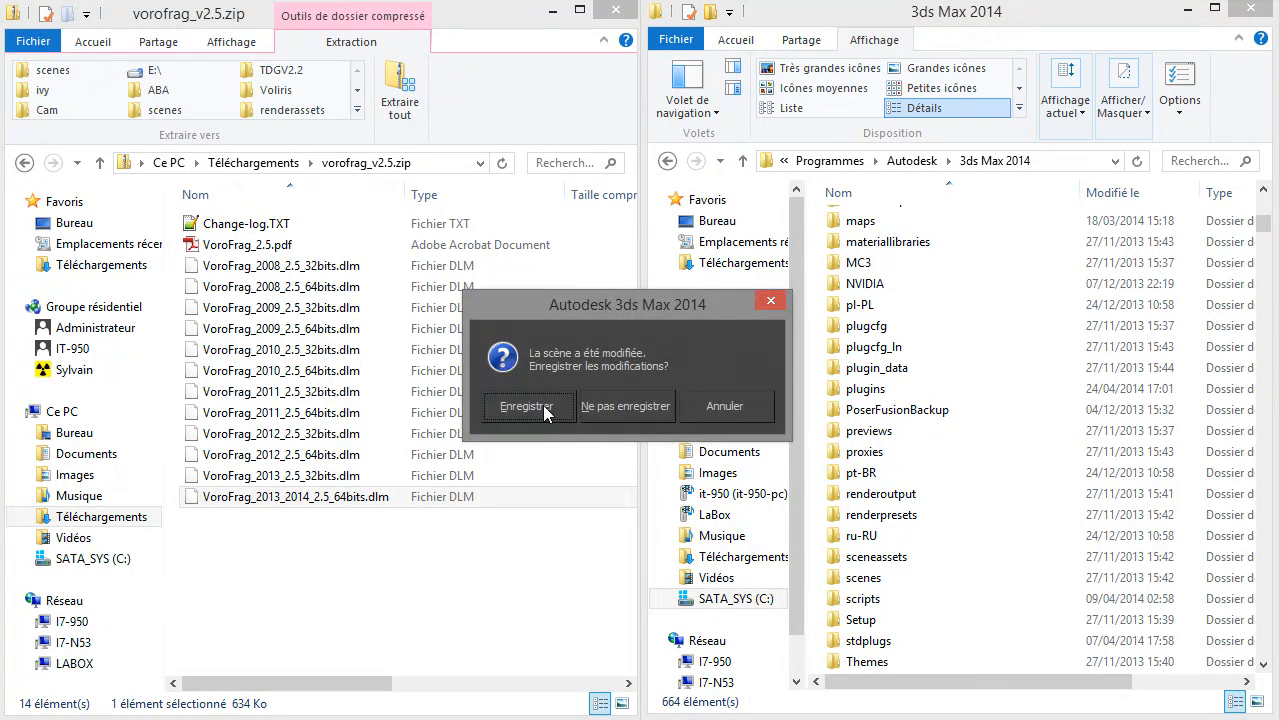
Step: Close 3ds Max 2014 without saving the scene, start it again and minimize both file windows
left_click(614, 403)
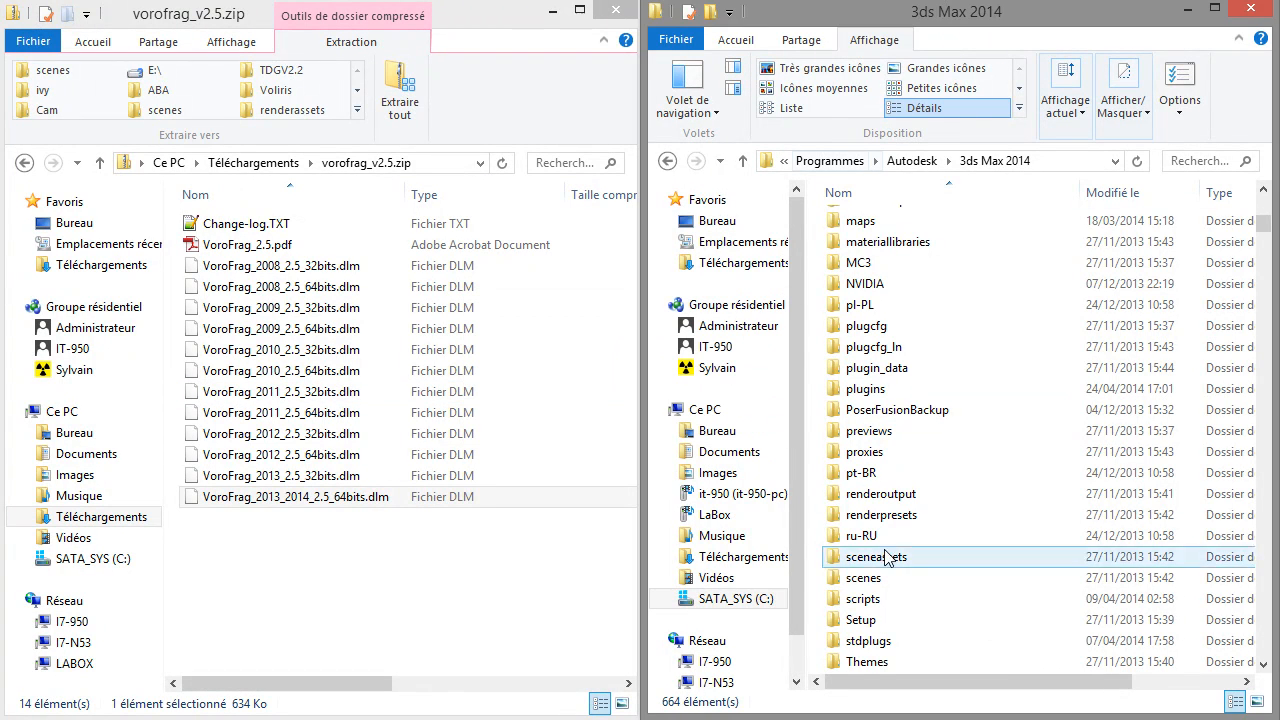
key("super")
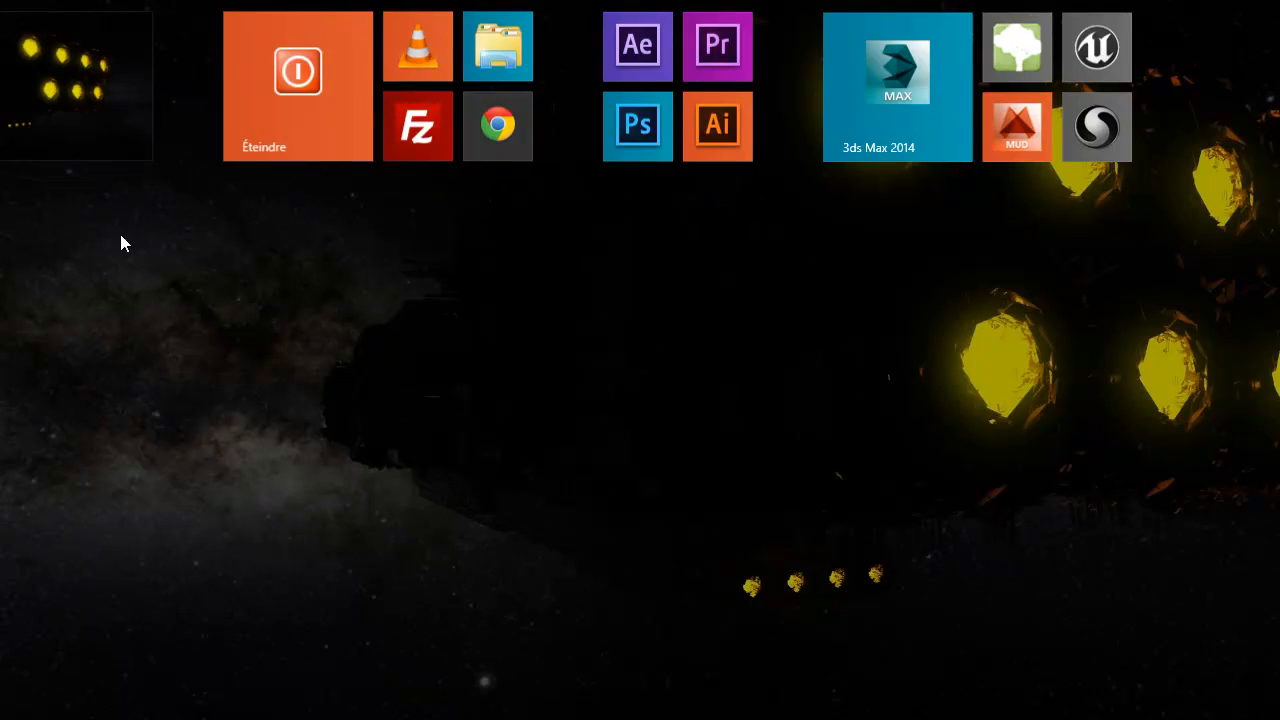
left_click(880, 96)
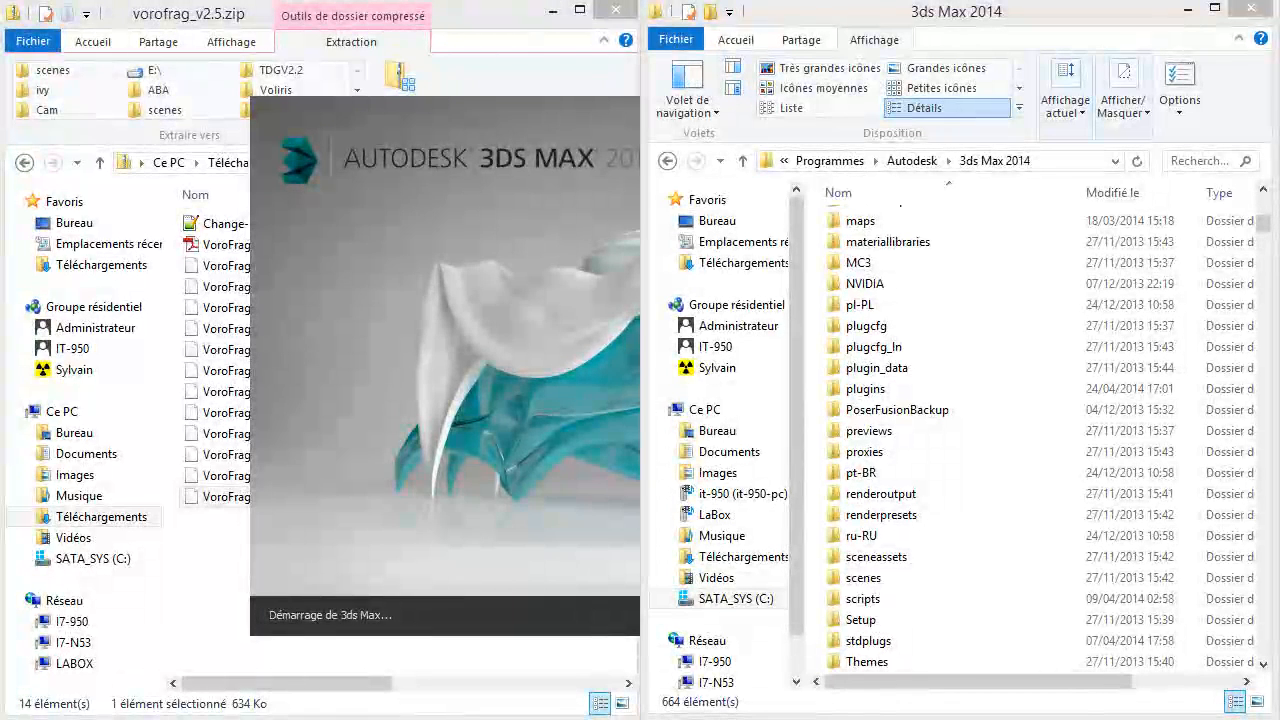
left_click(552, 10)
left_click(1187, 9)
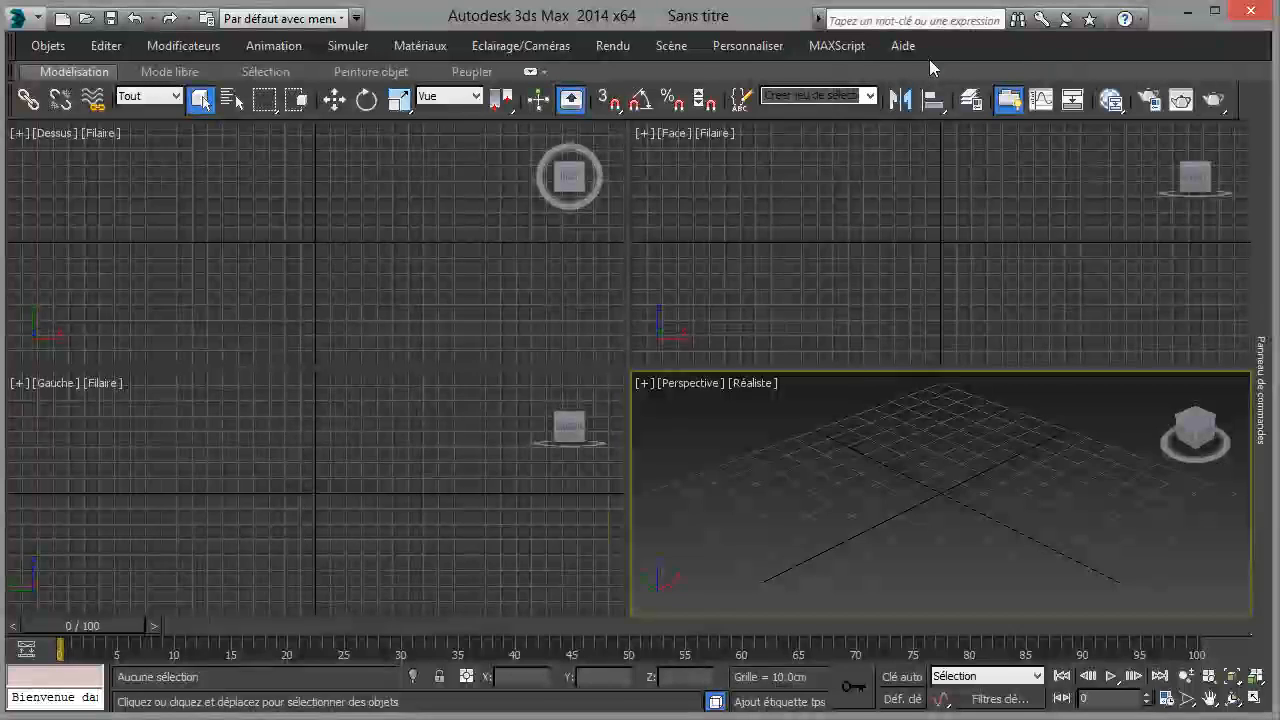
Step: Dock the collapsed command panel and widen it to two columns
mouse_move(1263, 172)
right_click(1222, 140)
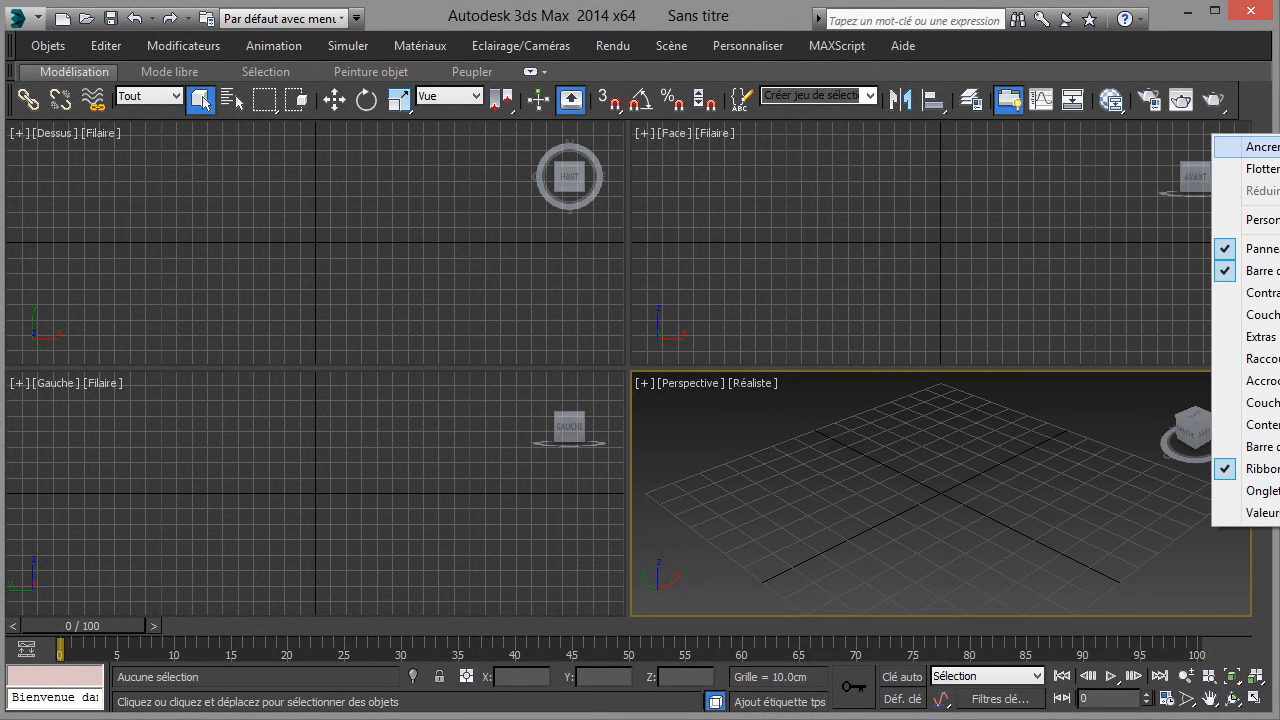
left_click(1250, 147)
mouse_move(908, 242)
left_mouse_down()
mouse_move(1099, 248)
mouse_move(906, 250)
left_mouse_up()
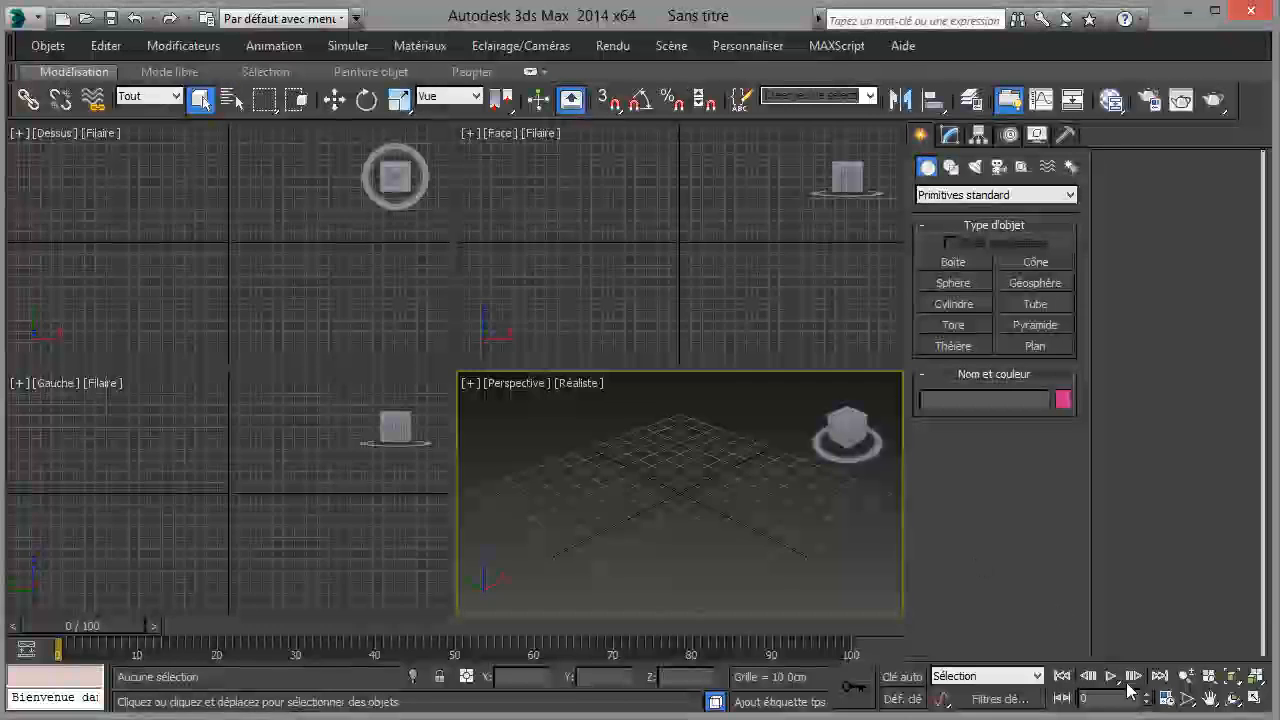
Step: Maximize the Perspective viewport
left_click(1256, 699)
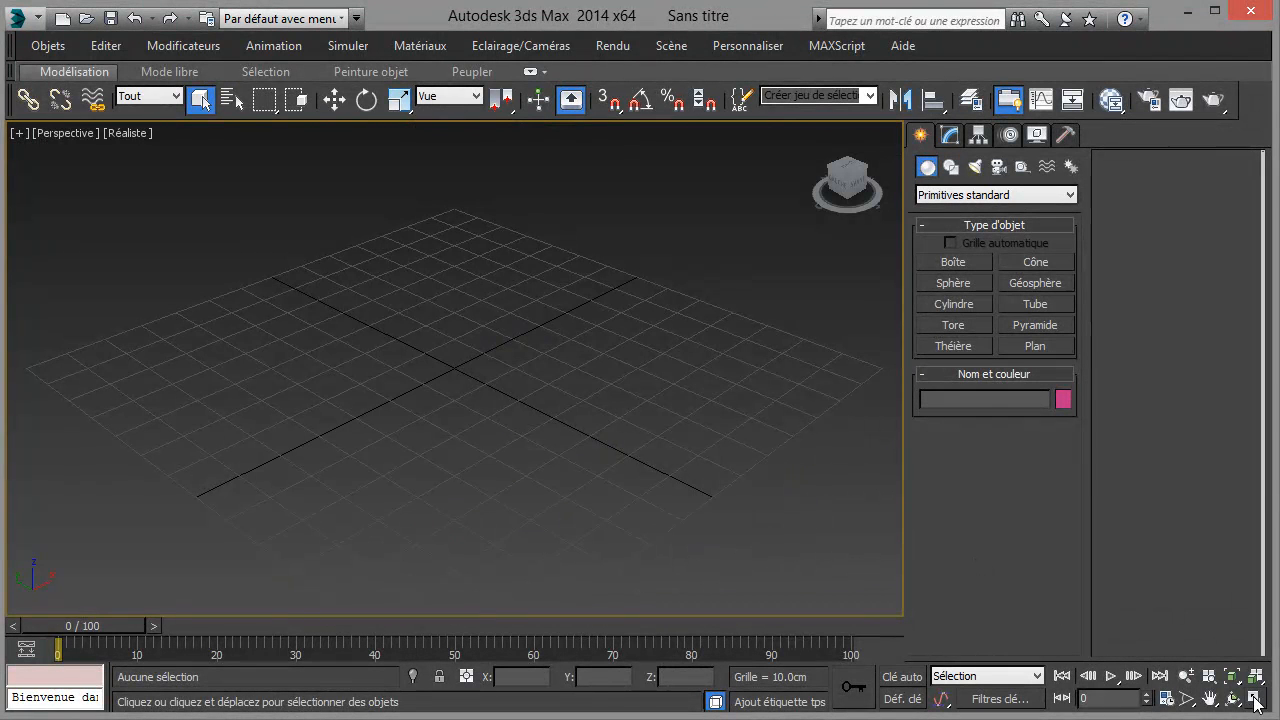
left_click(1256, 699)
left_click(1256, 699)
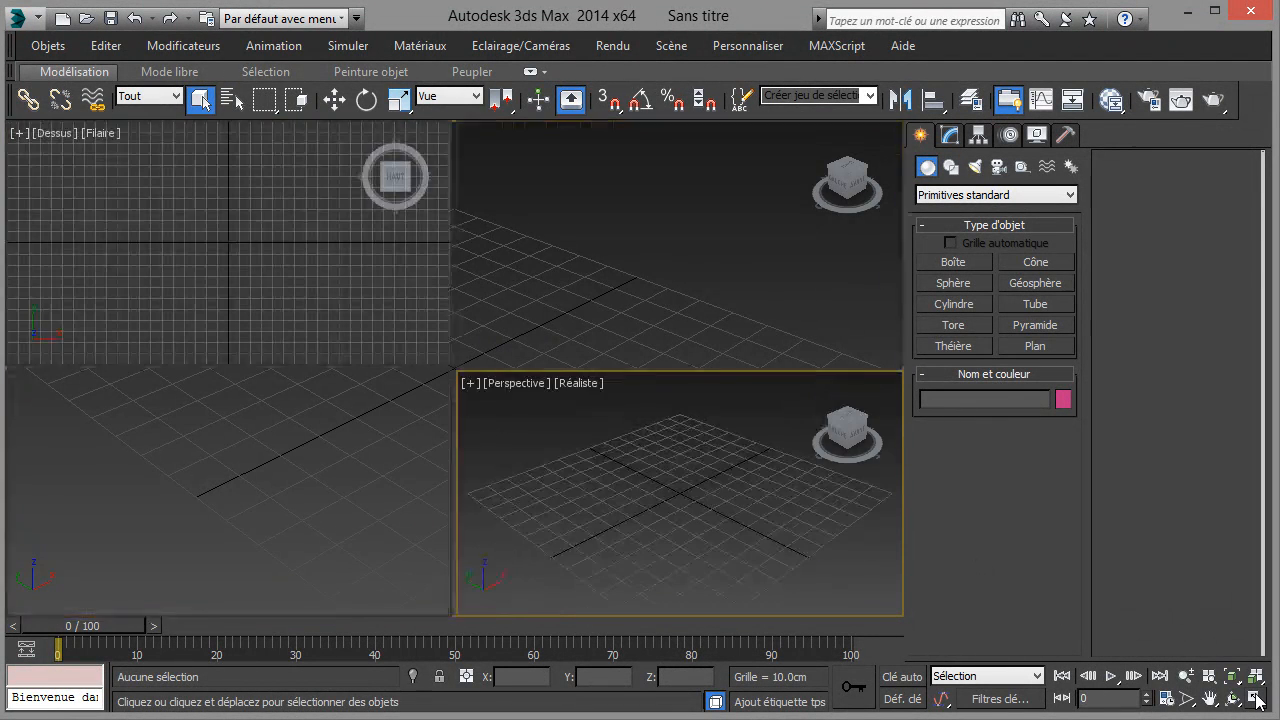
Step: Create an upright, wall-like box about 16 cm long, 100 cm wide and 58 cm high on the grid
left_click(948, 262)
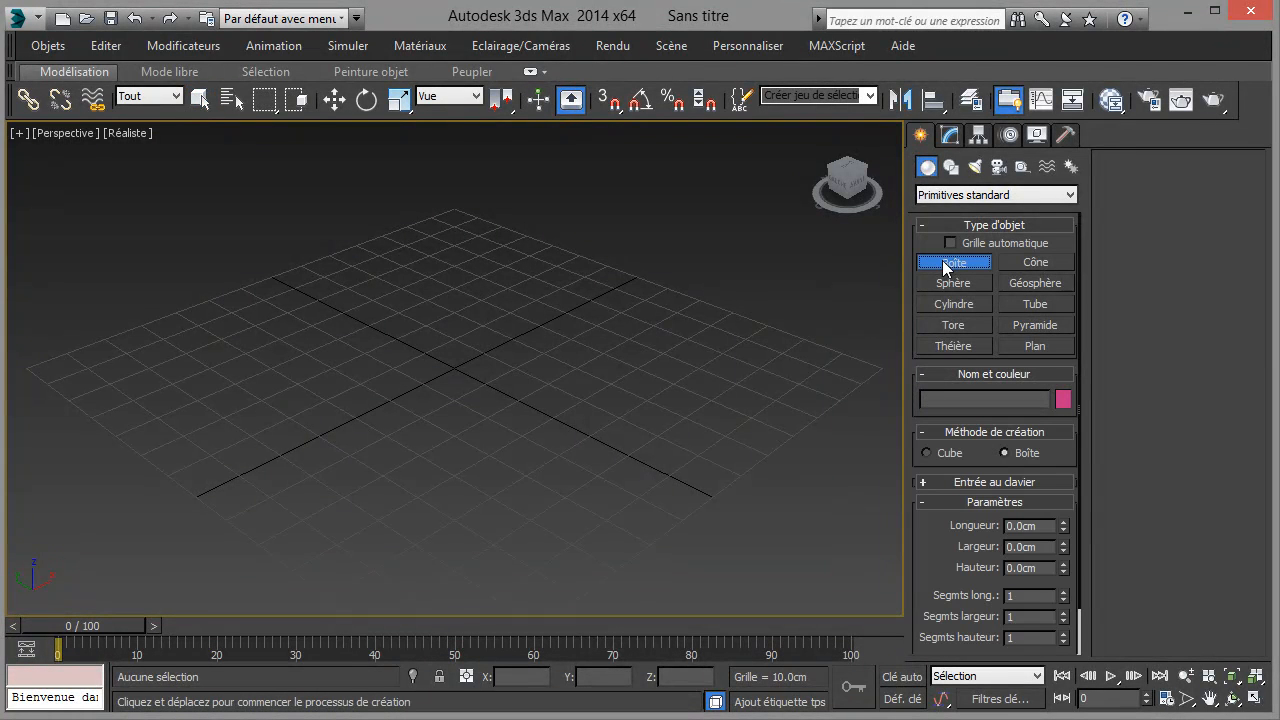
left_click_drag(591, 269, 349, 434)
left_click(412, 221)
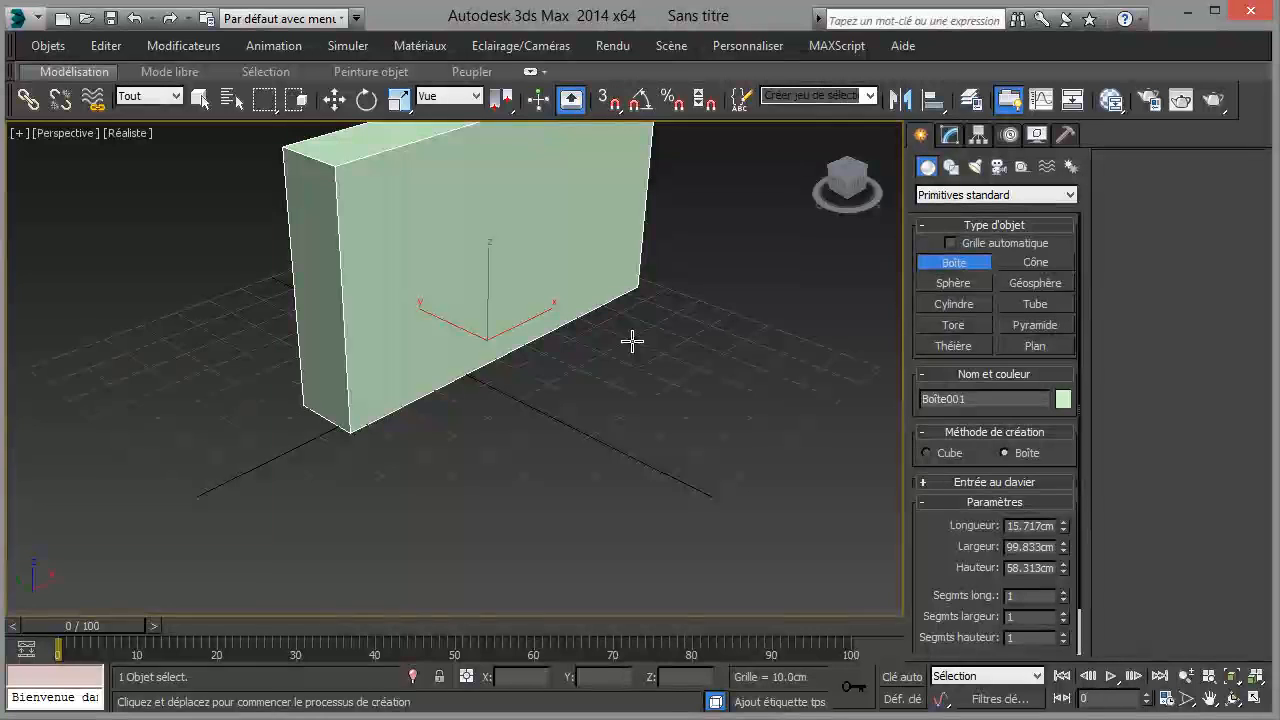
right_click(632, 341)
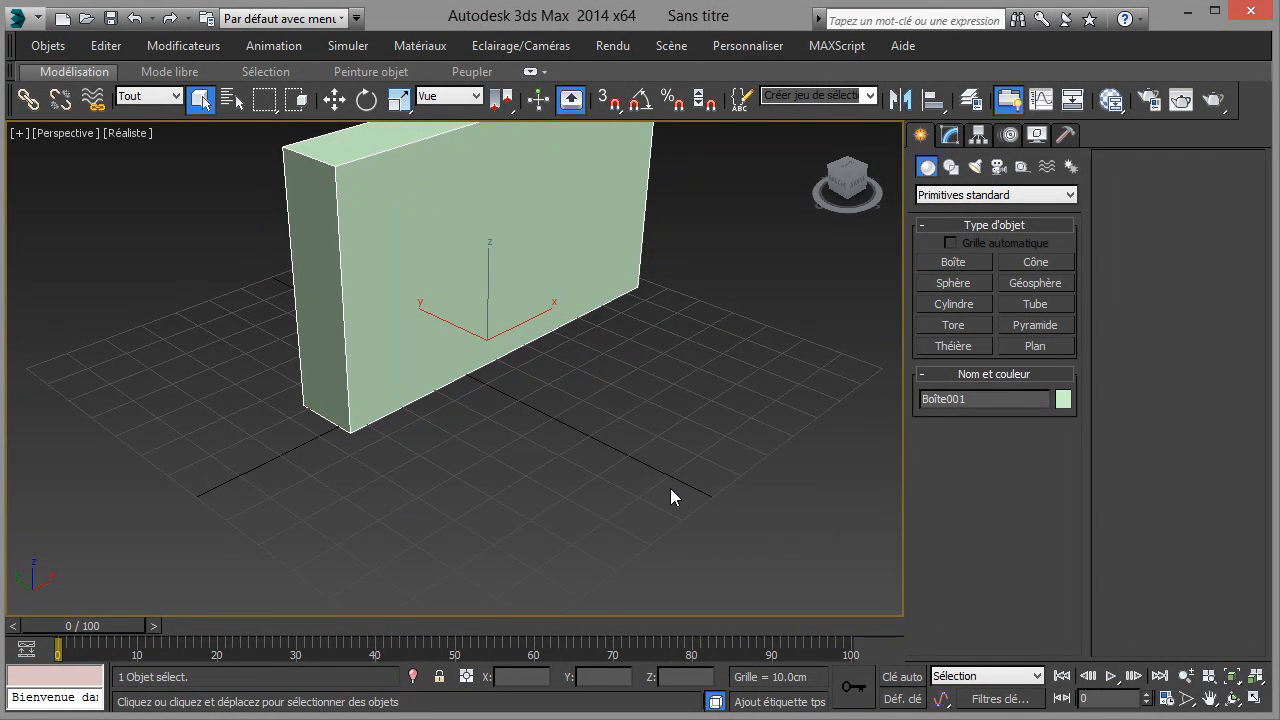
scroll(513, 310, "down", 3)
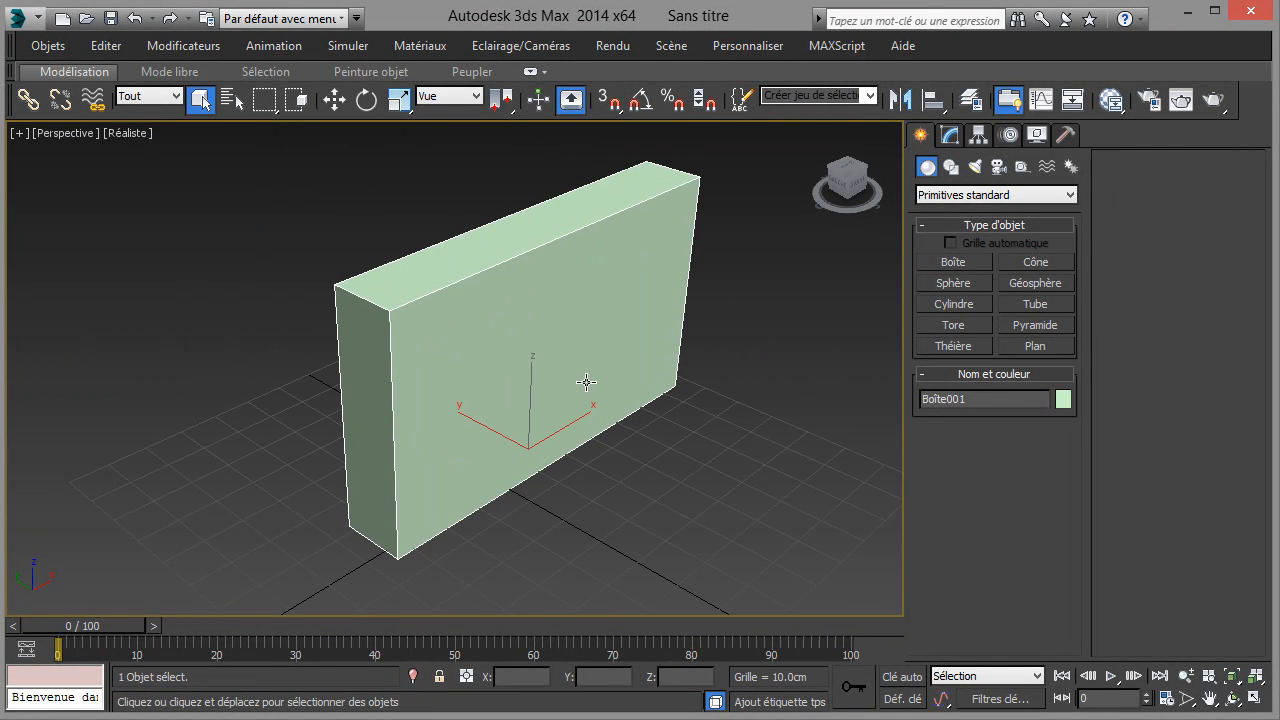
Step: Add the VoroFrag modifier to the box
left_click(950, 136)
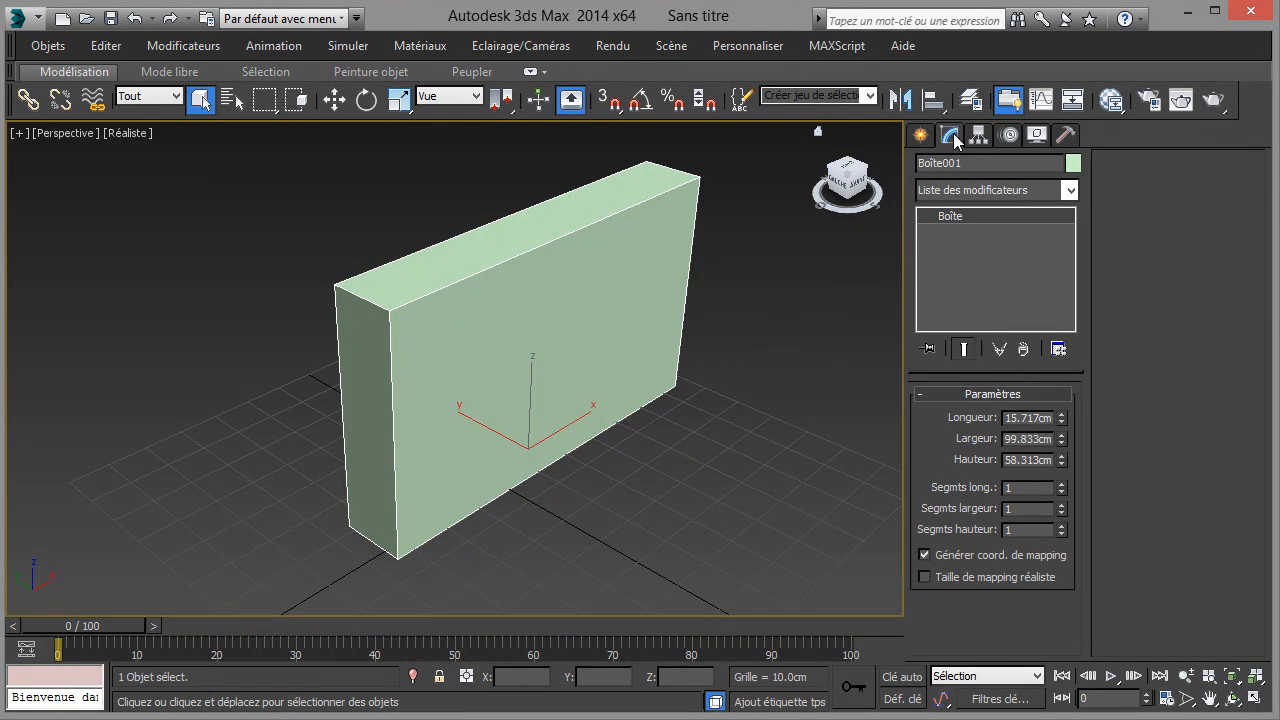
left_click(1072, 192)
left_click_drag(1071, 240, 1062, 640)
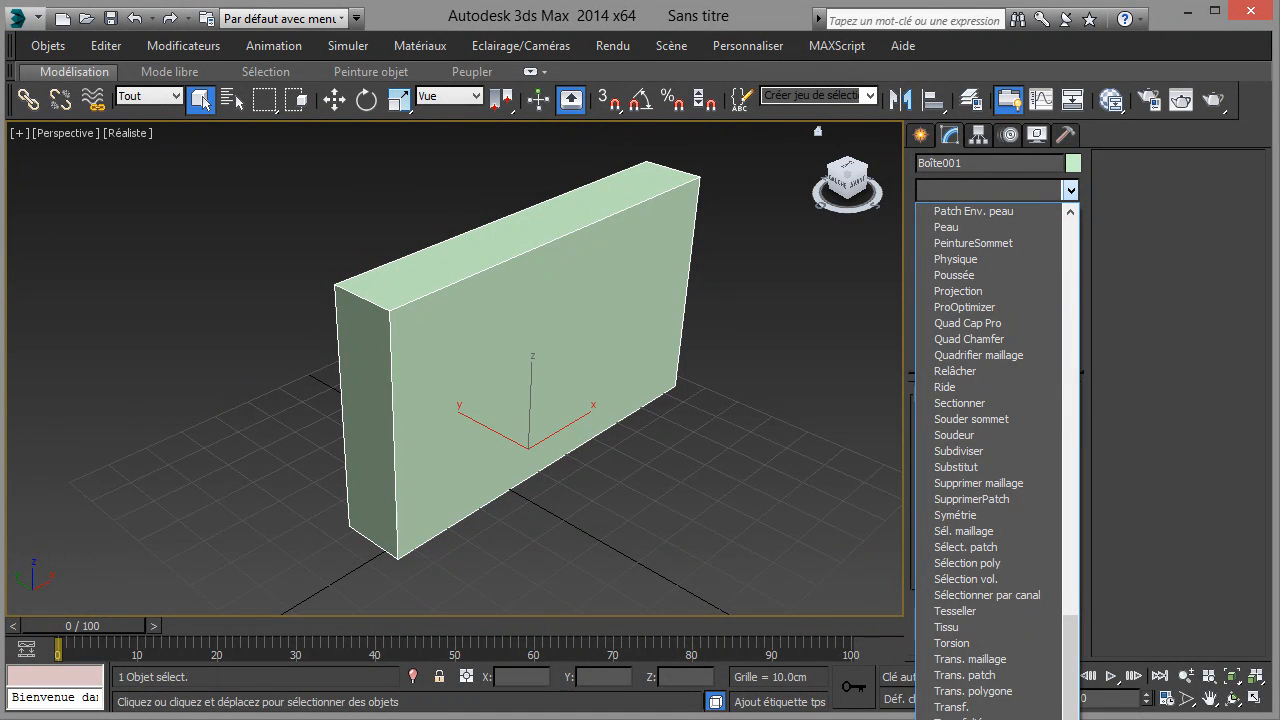
left_click(960, 718)
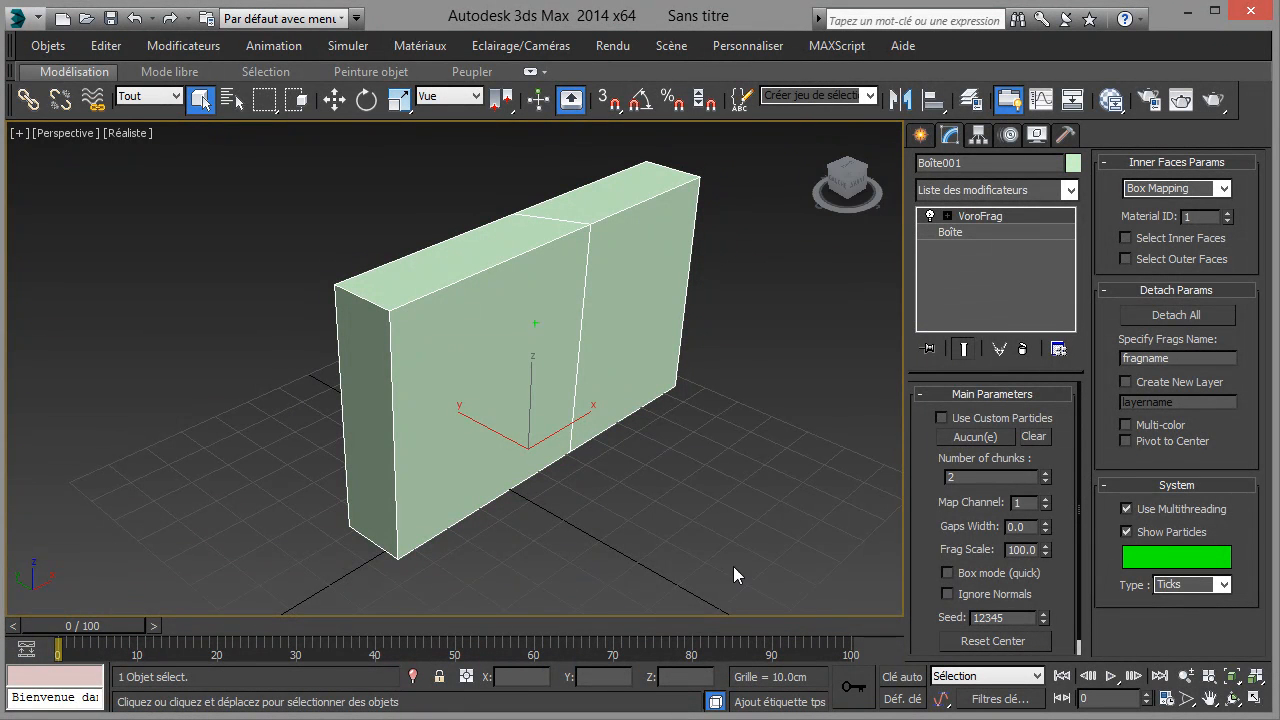
Step: Set VoroFrag's number of chunks to 125 for the box
left_click(847, 168)
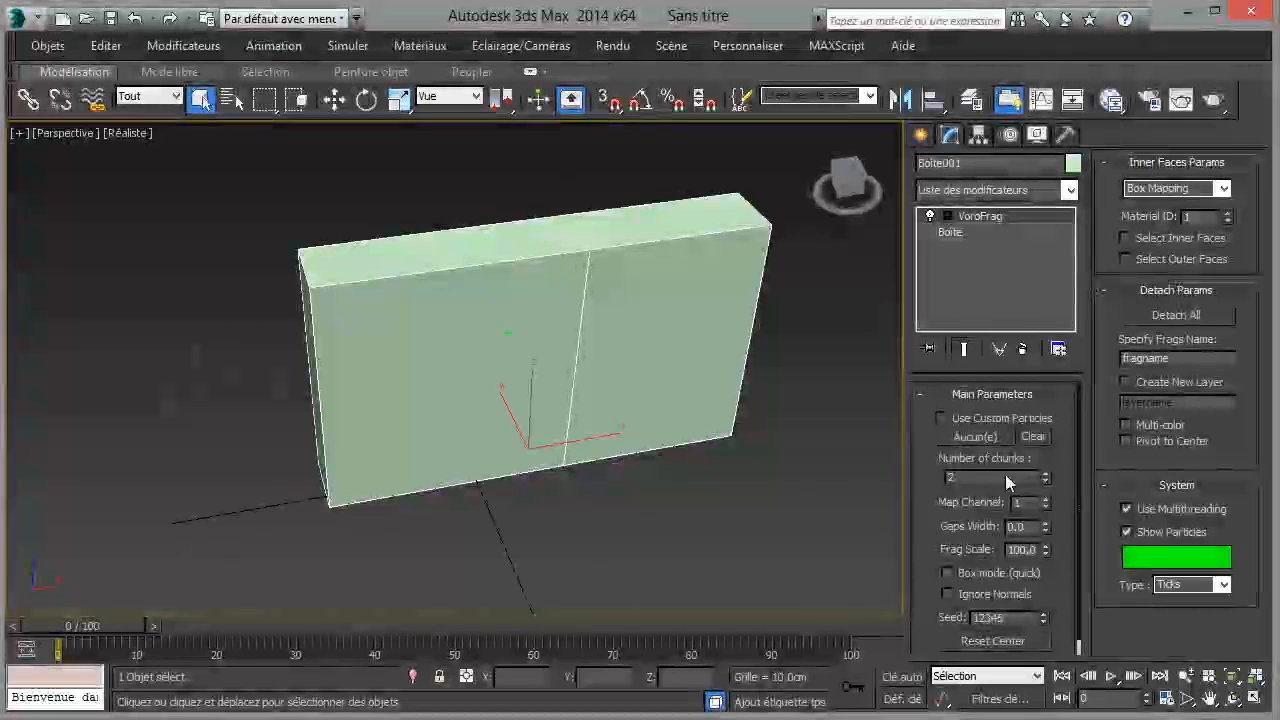
left_click_drag(1045, 478, 1181, 314)
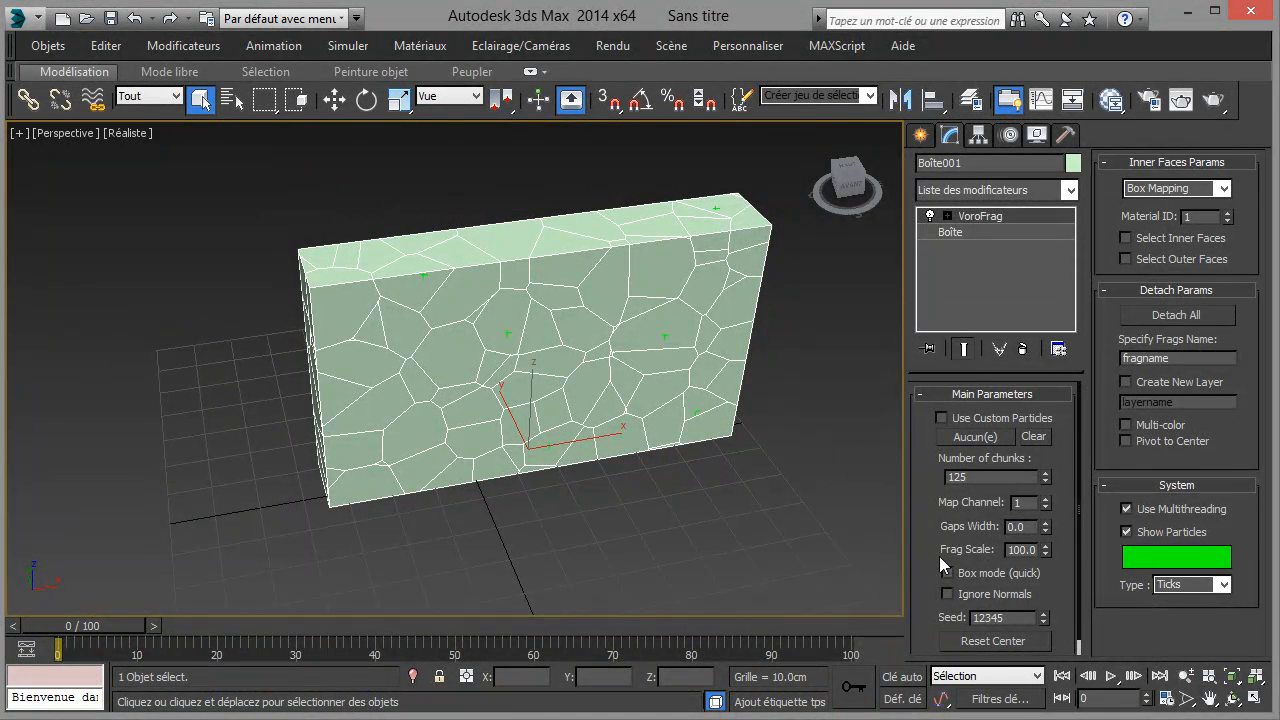
mouse_move(938, 557)
left_mouse_down()
mouse_move(953, 497)
mouse_move(956, 545)
left_mouse_up()
Step: With the layer manager open beside the box, detach all fragments using Create New Layer, Multi-color and Pivot to Center
left_click(968, 99)
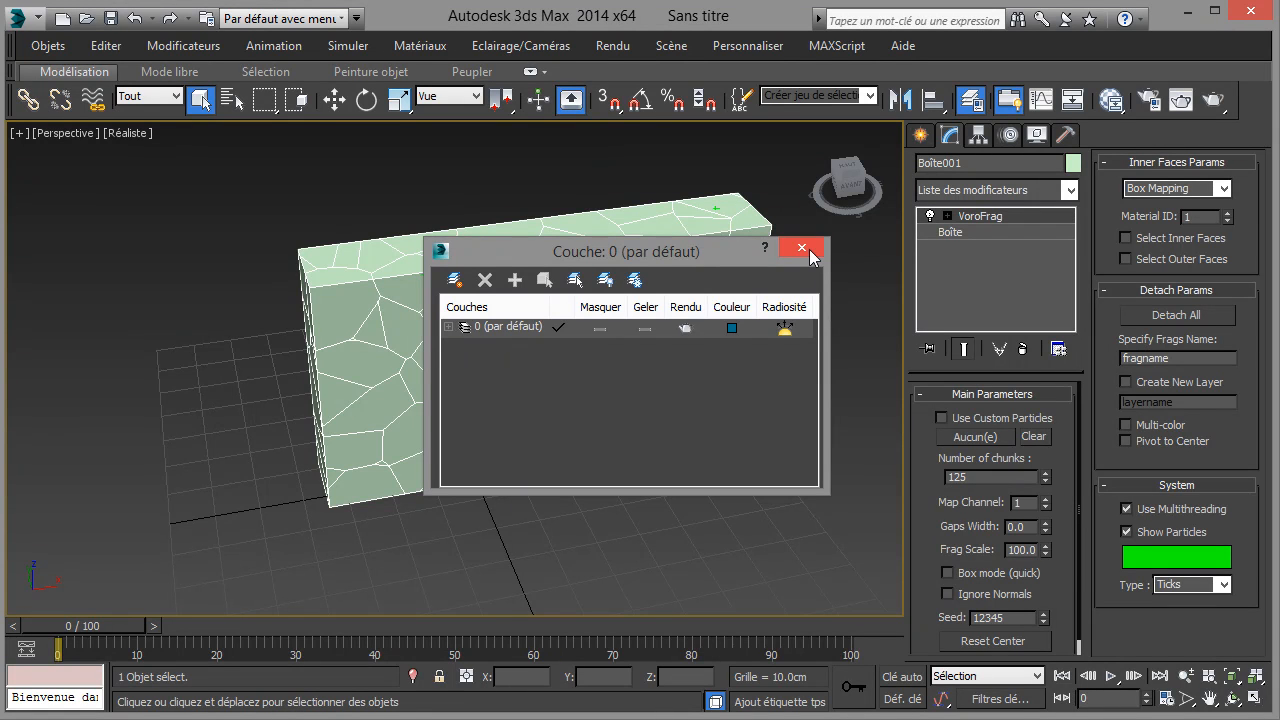
left_click_drag(672, 257, 268, 170)
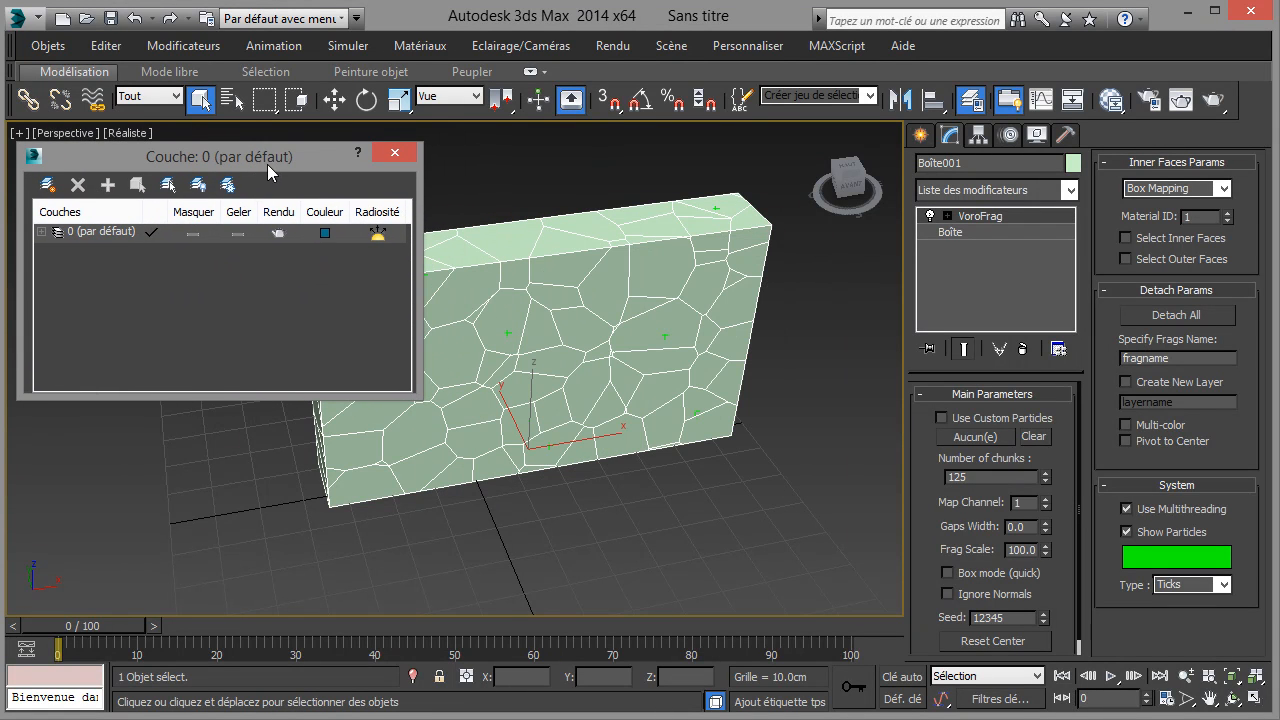
left_click(1126, 381)
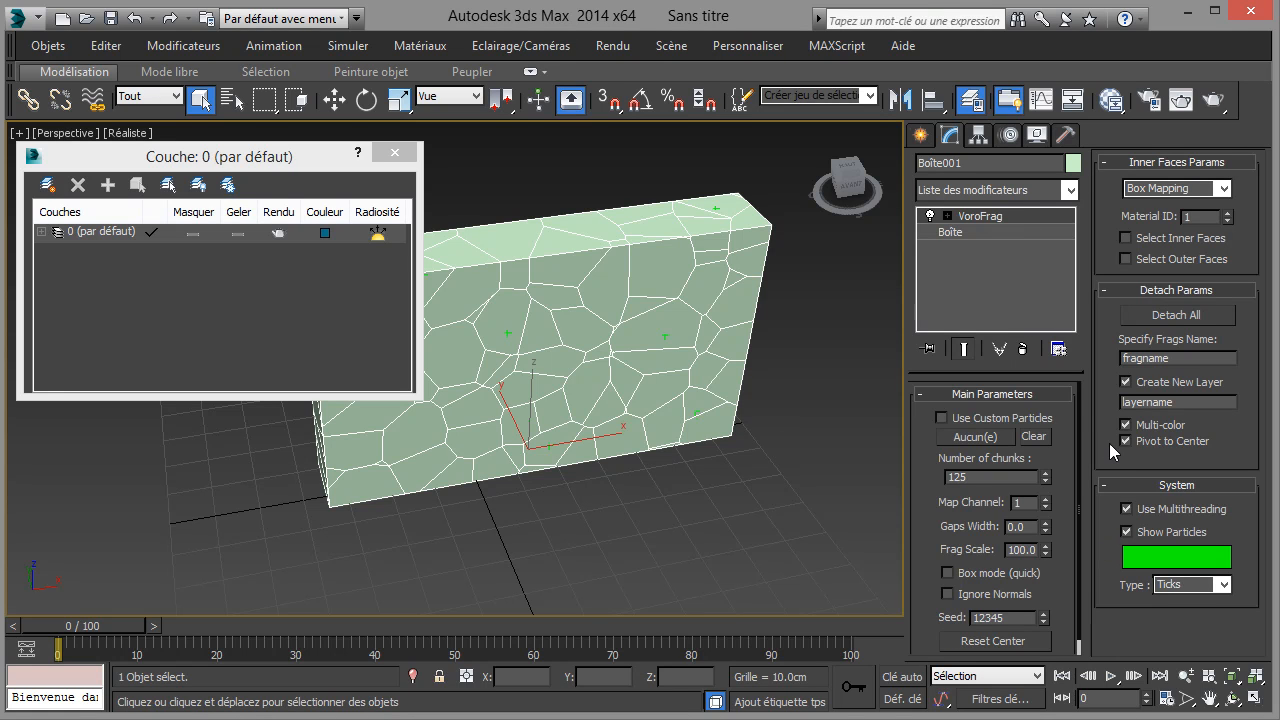
left_click(1155, 318)
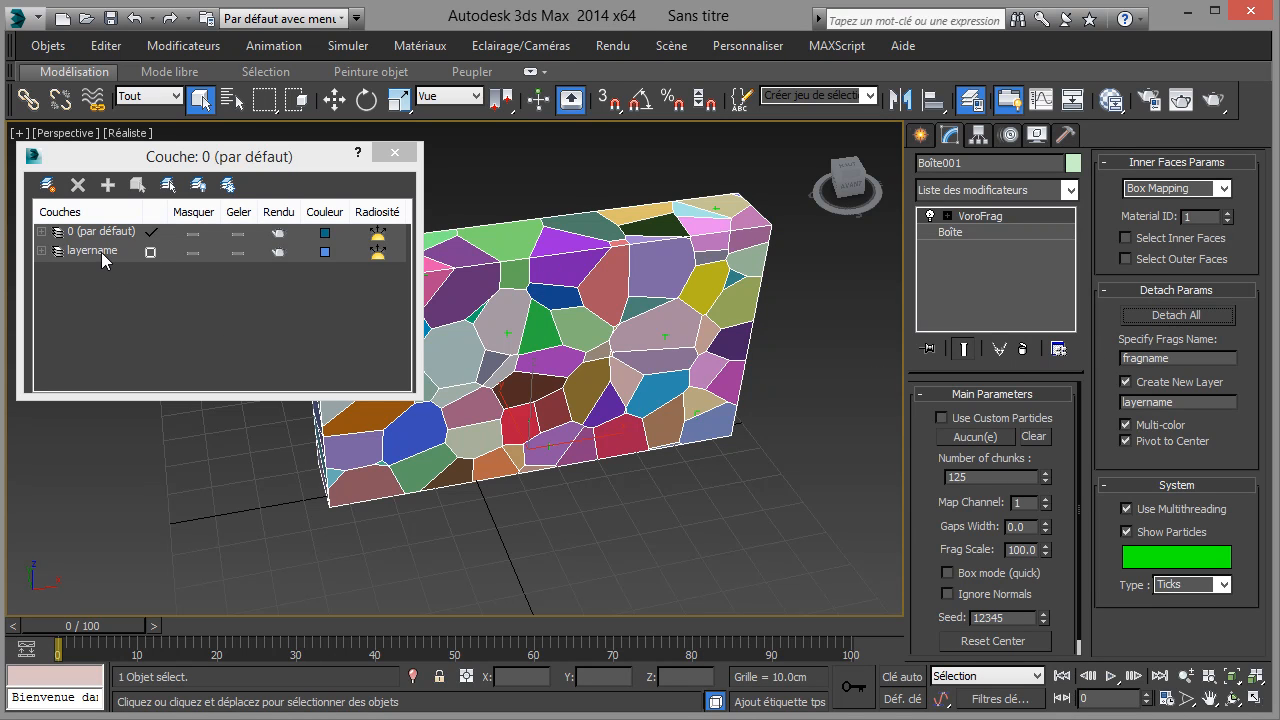
Step: Hide the default layer 0, make layername the current layer, and close the layer manager
left_click(194, 233)
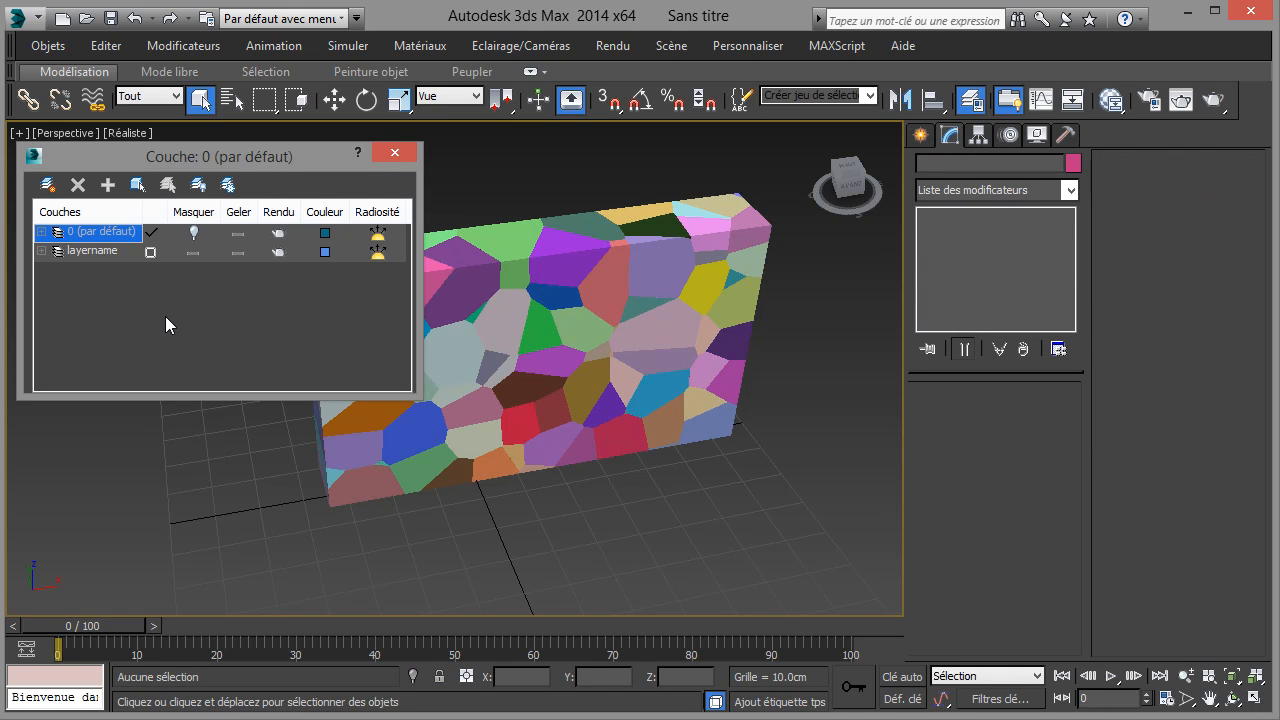
left_click(152, 252)
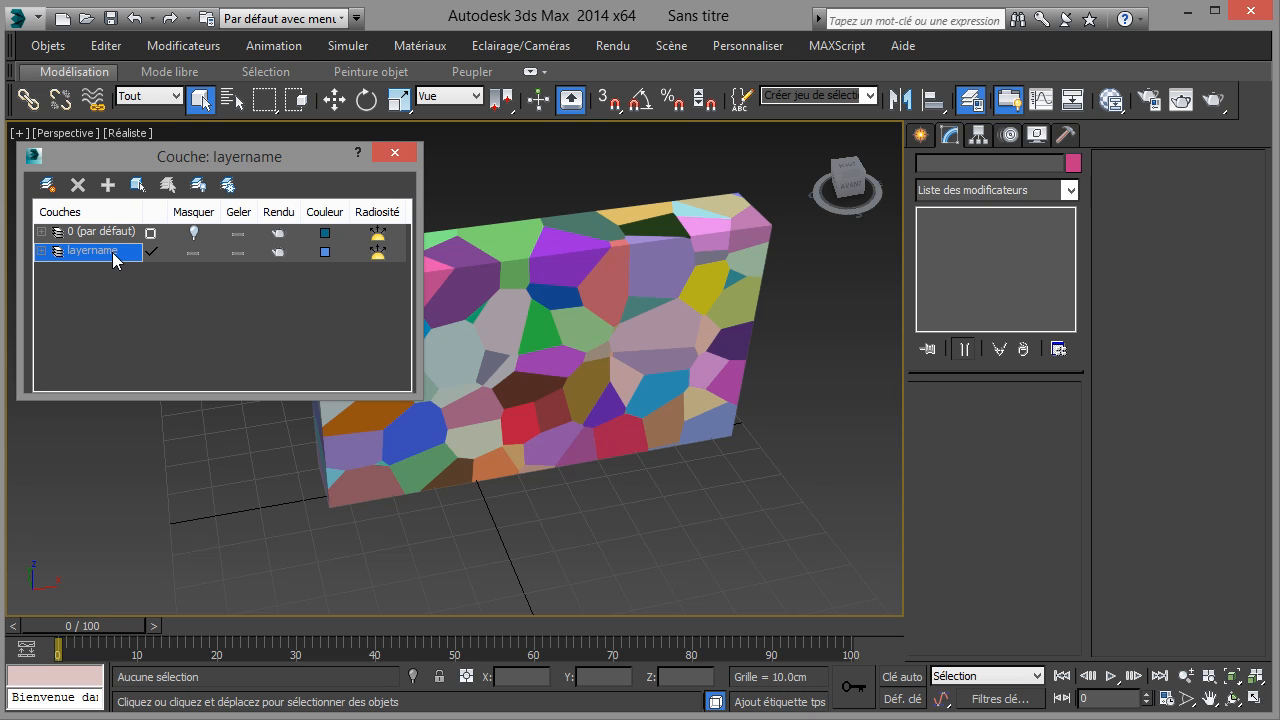
left_click(395, 155)
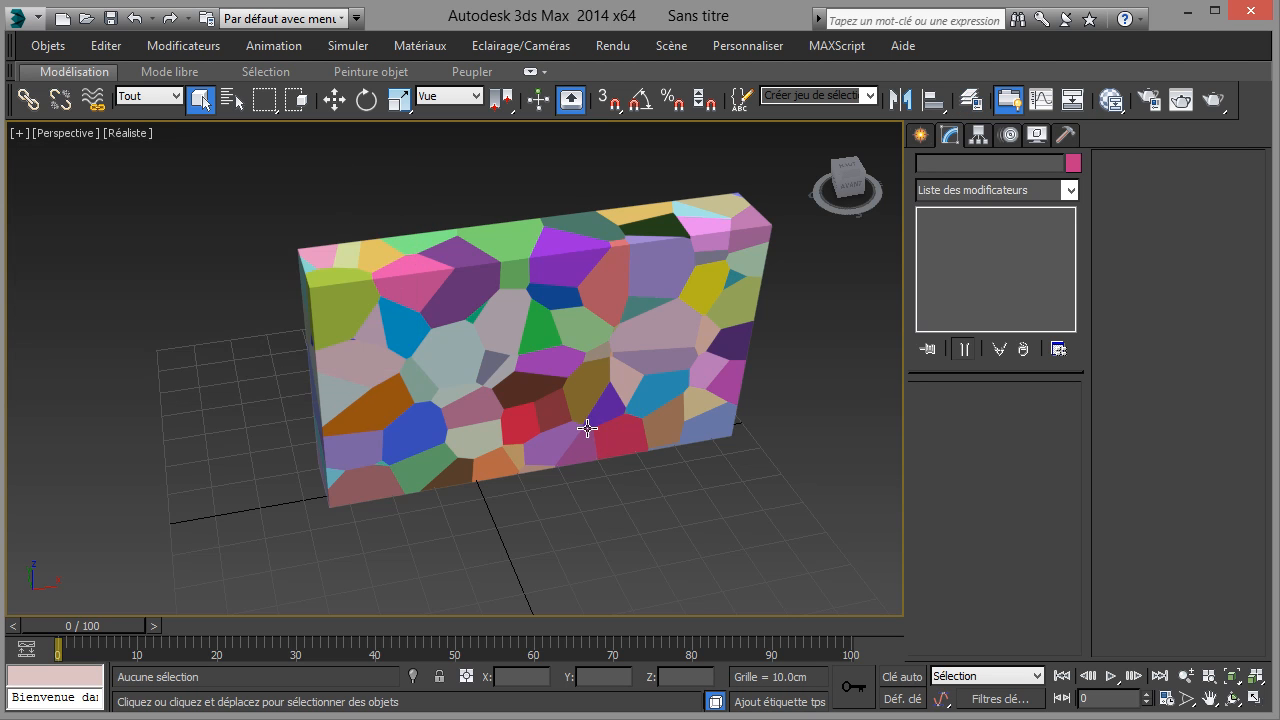
Step: Try moving two individual fragments out of the wall, cancelling each move, and clear the selection
left_click(547, 367)
right_click(548, 360)
left_click(568, 376)
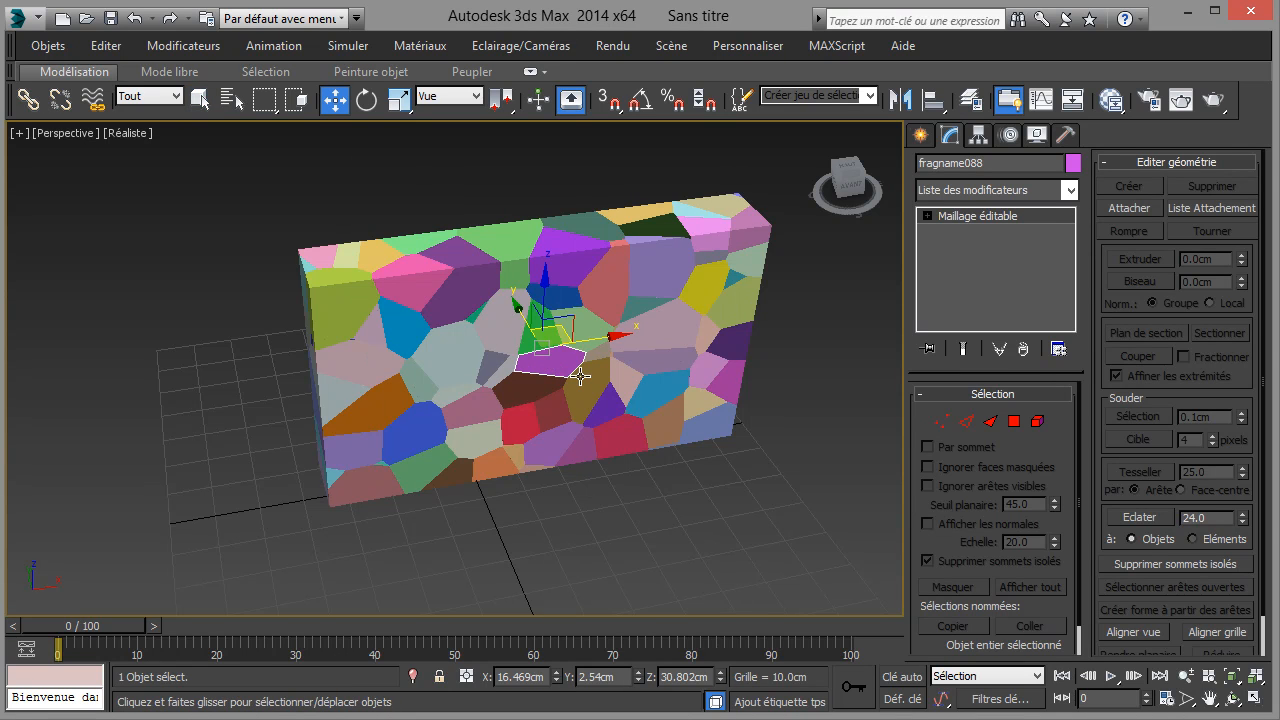
left_click_drag(541, 340, 592, 428)
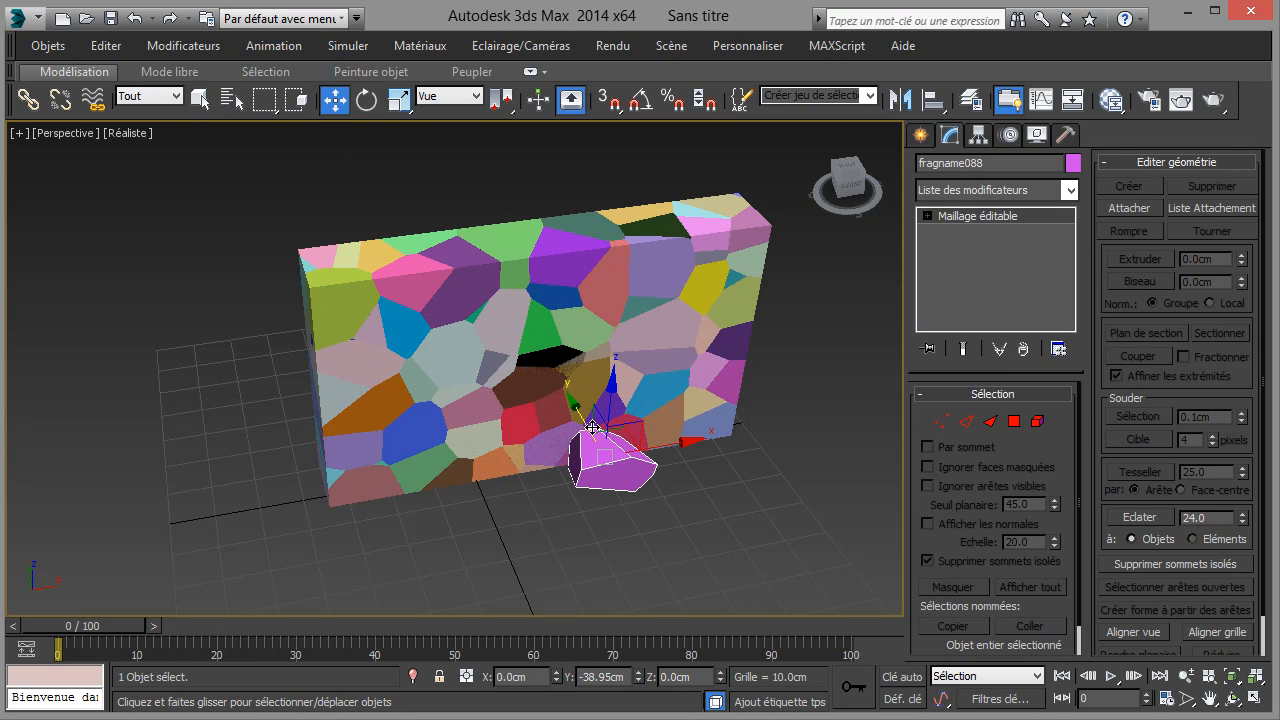
right_click(592, 428)
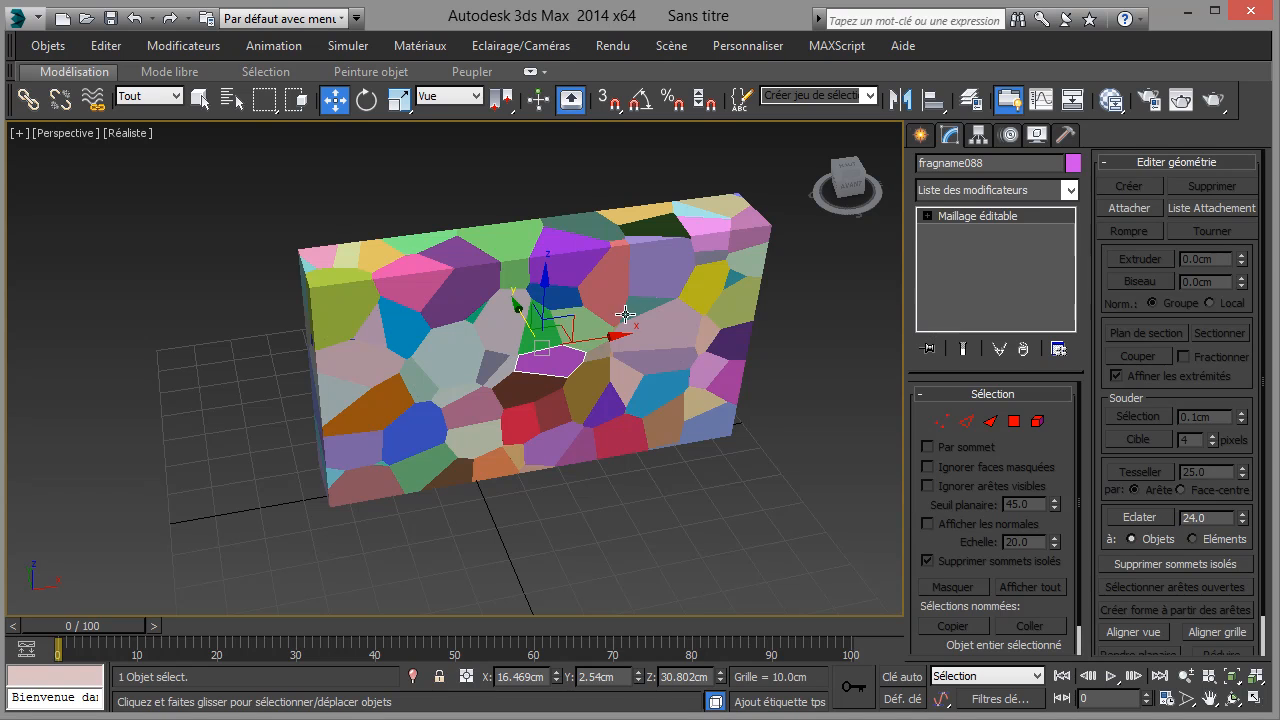
left_click(656, 322)
left_click_drag(627, 292, 668, 350)
right_click(668, 350)
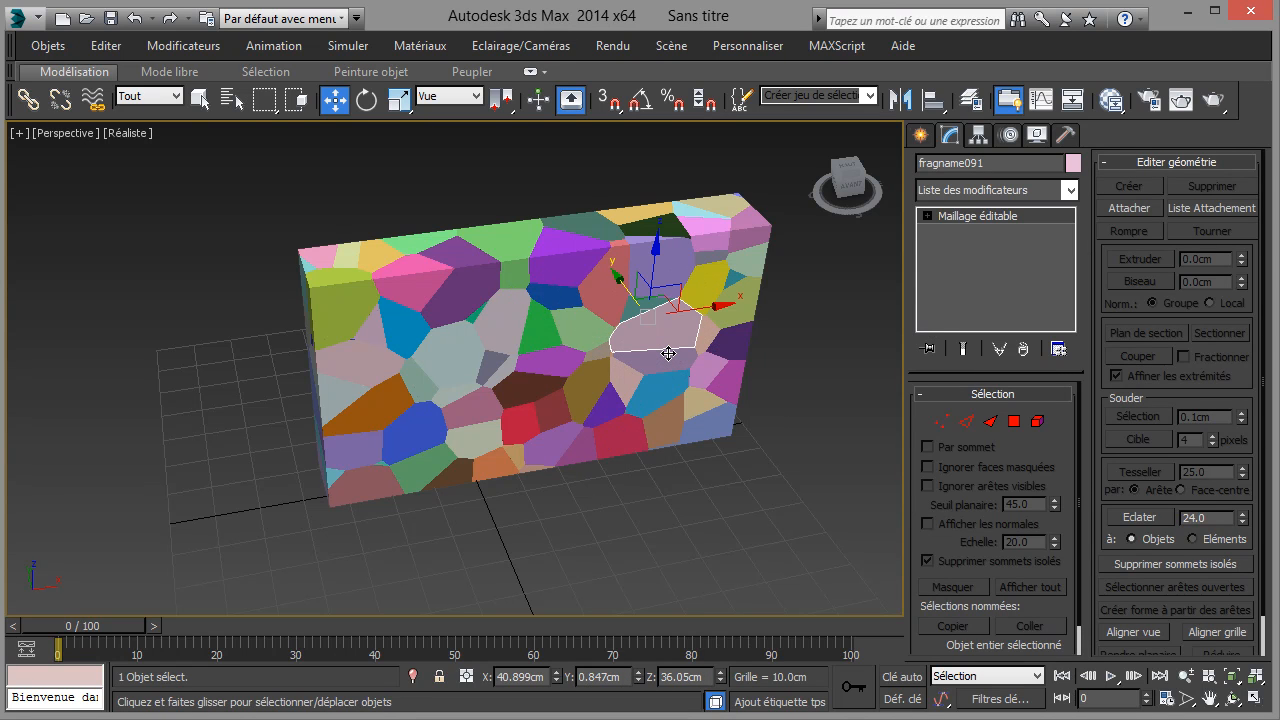
left_click(727, 490)
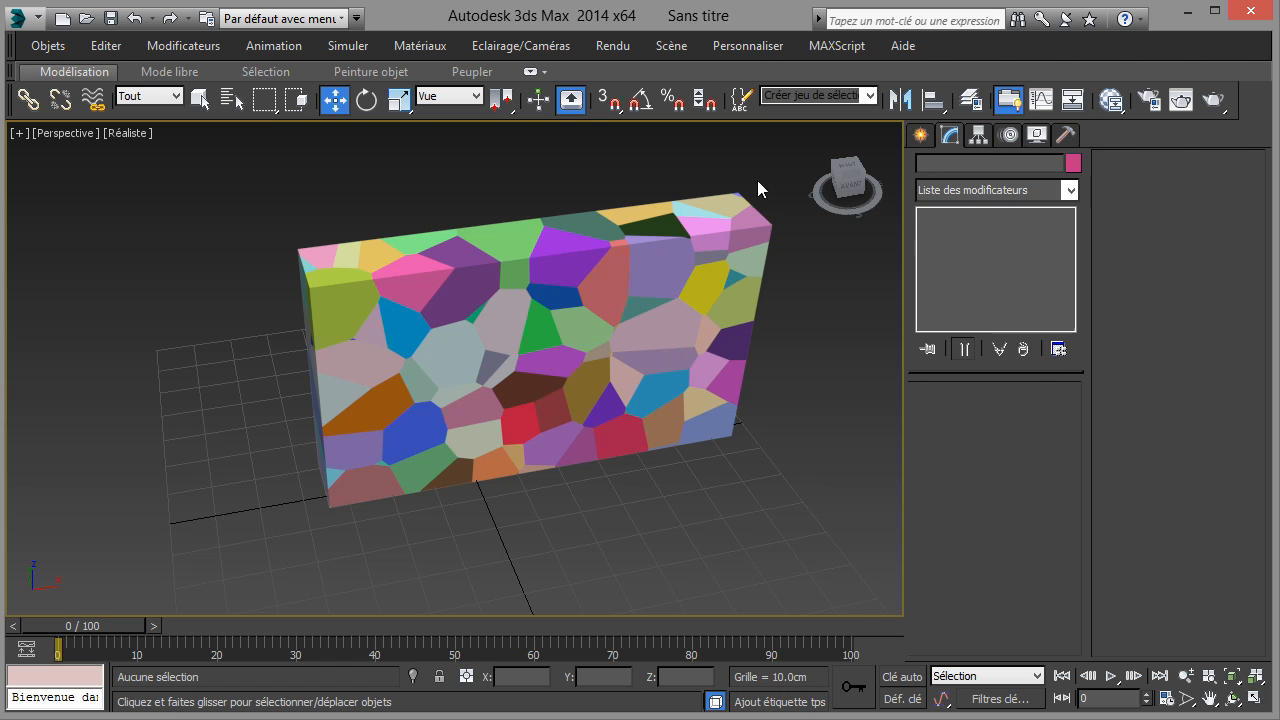
Step: Display the MassFX toolbar and place it over the lower corner of the perspective view
right_click(778, 120)
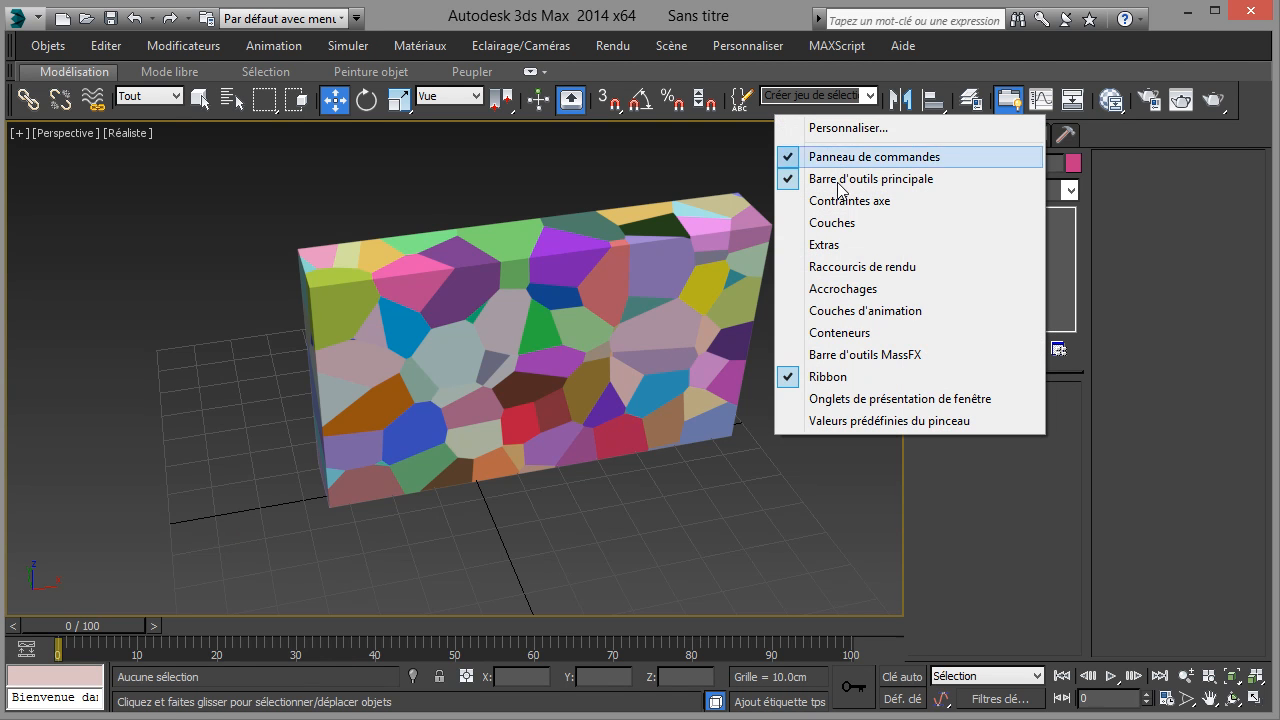
left_click(899, 356)
left_click_drag(133, 38, 187, 550)
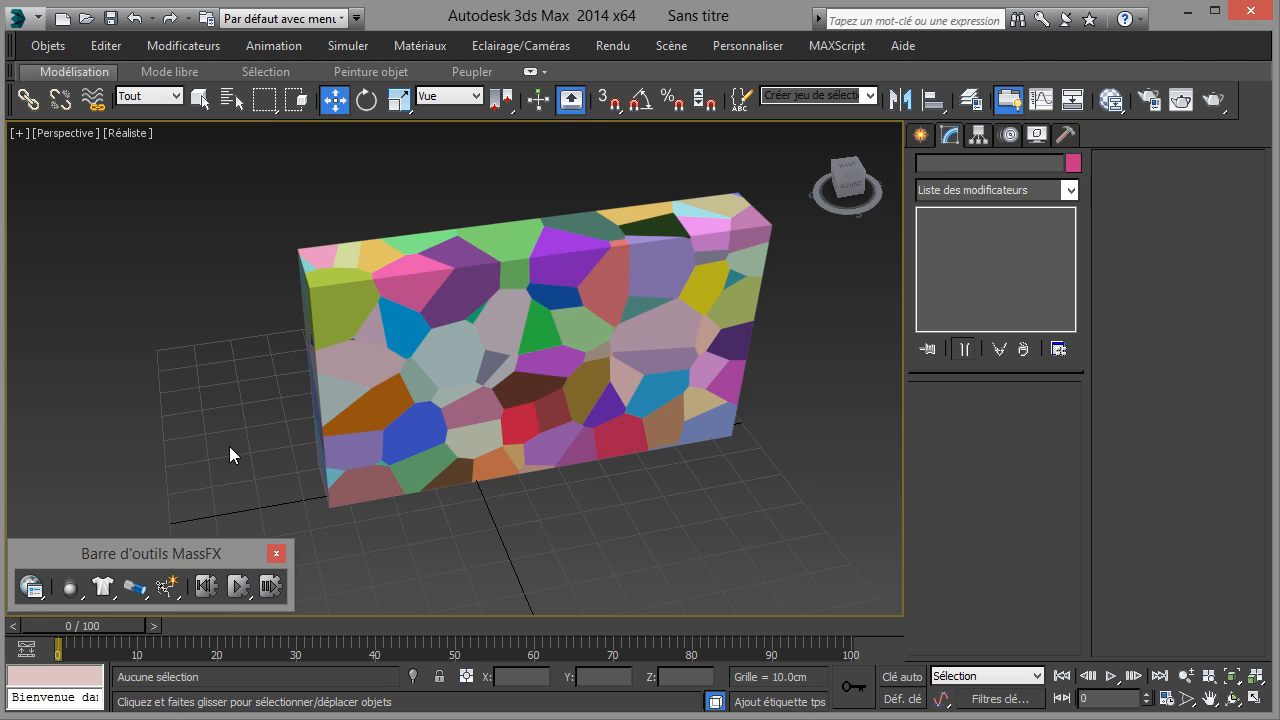
Step: Make all the wall fragments MassFX rigid bodies and test the simulation, resetting it to the first frame
left_click_drag(268, 150, 823, 549)
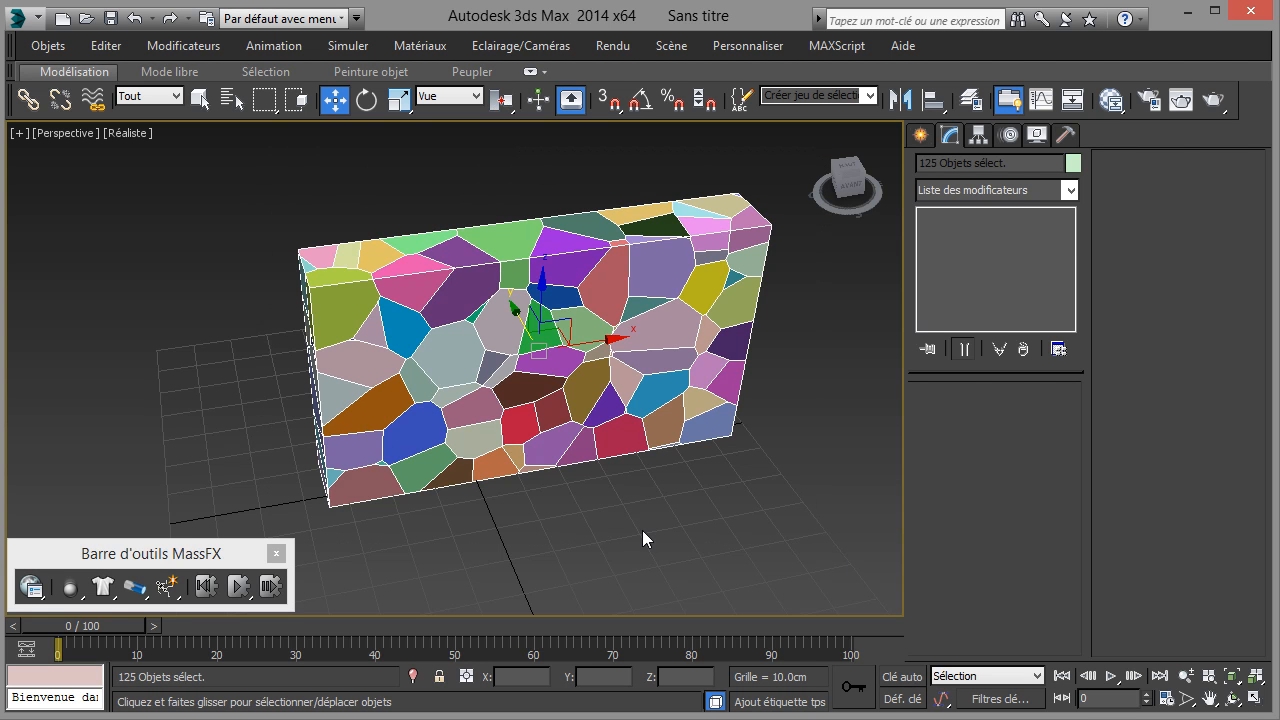
left_click(70, 589)
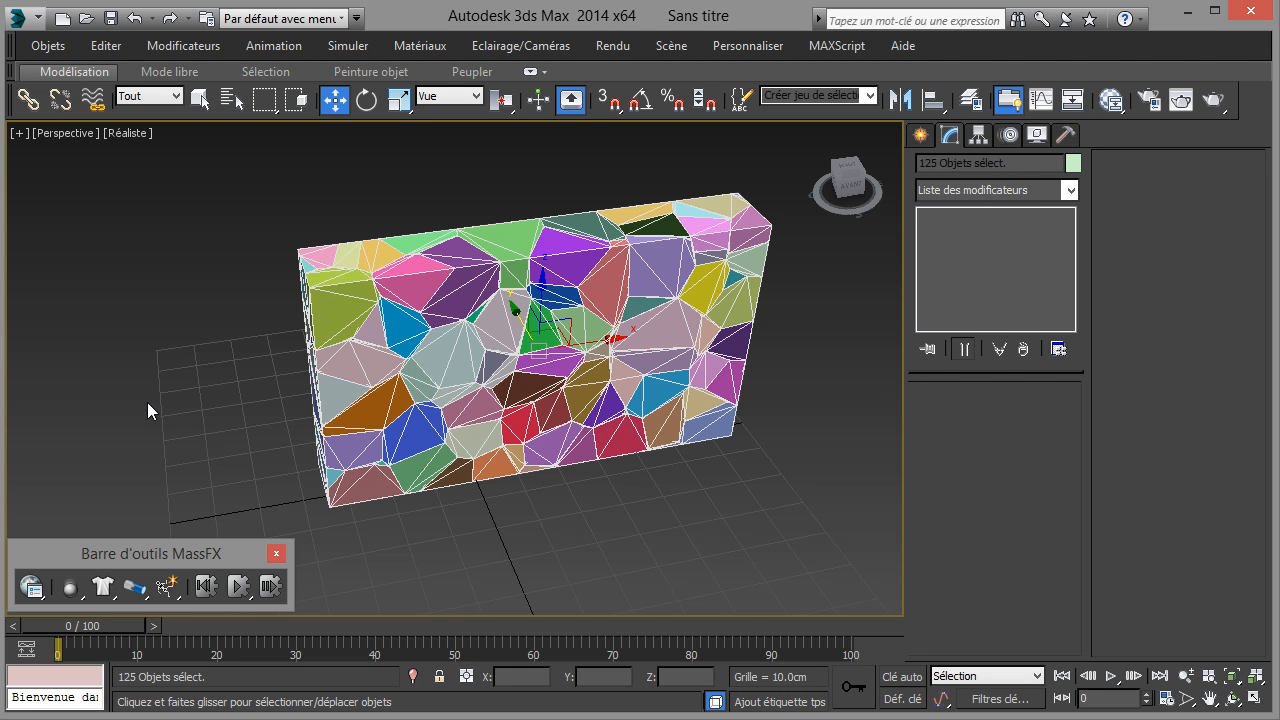
left_click(239, 588)
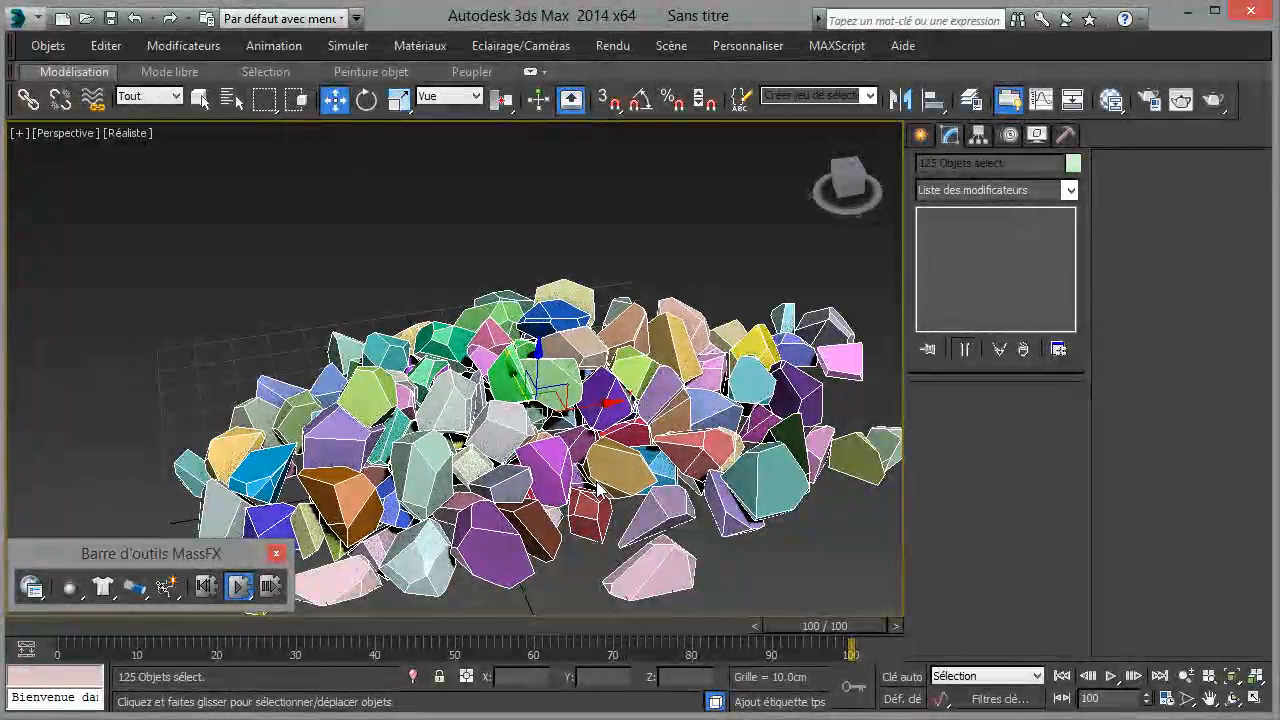
left_click(208, 588)
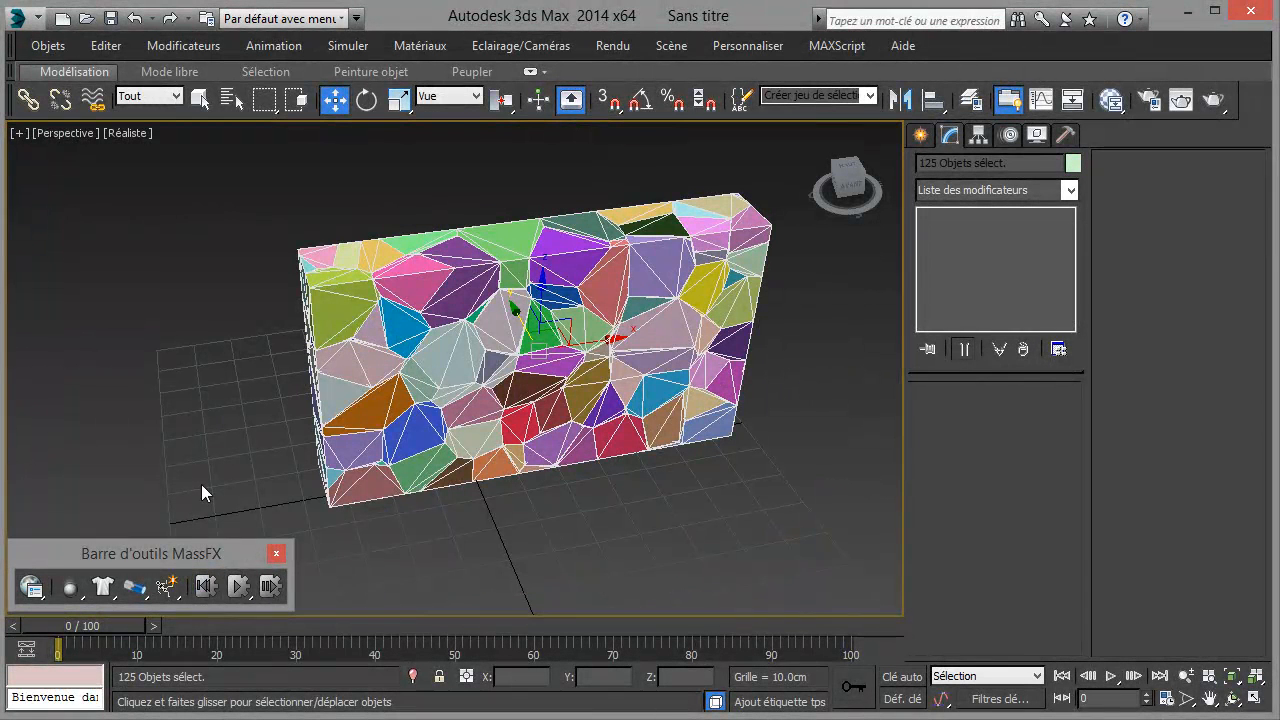
Step: Make layer 0 current and create a sphere with a radius of about 13 cm in front of the wall
left_click(926, 136)
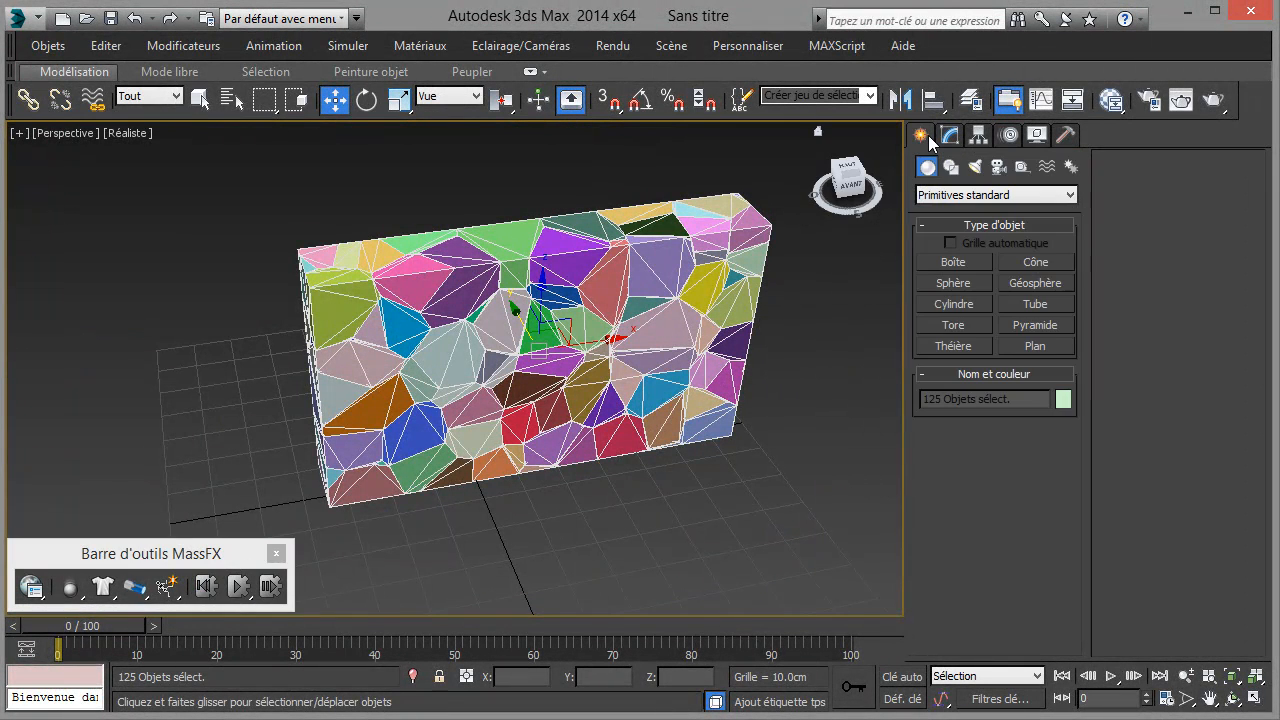
left_click(970, 99)
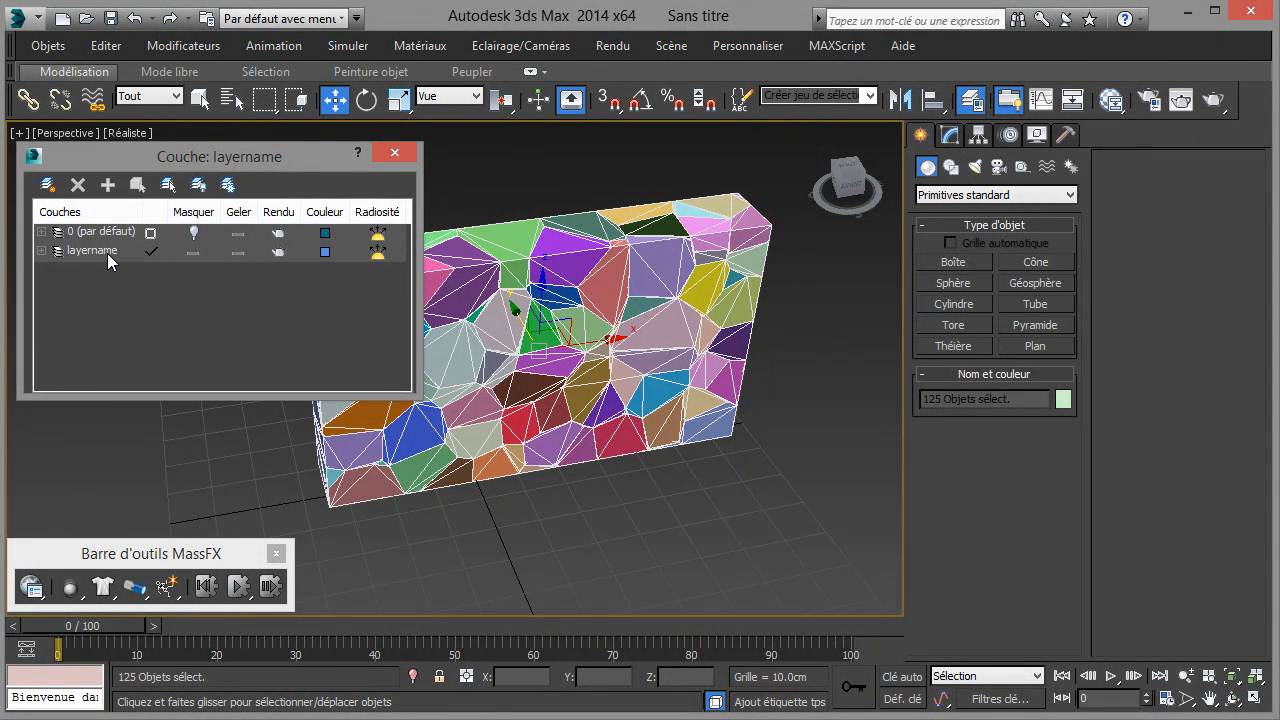
left_click(150, 234)
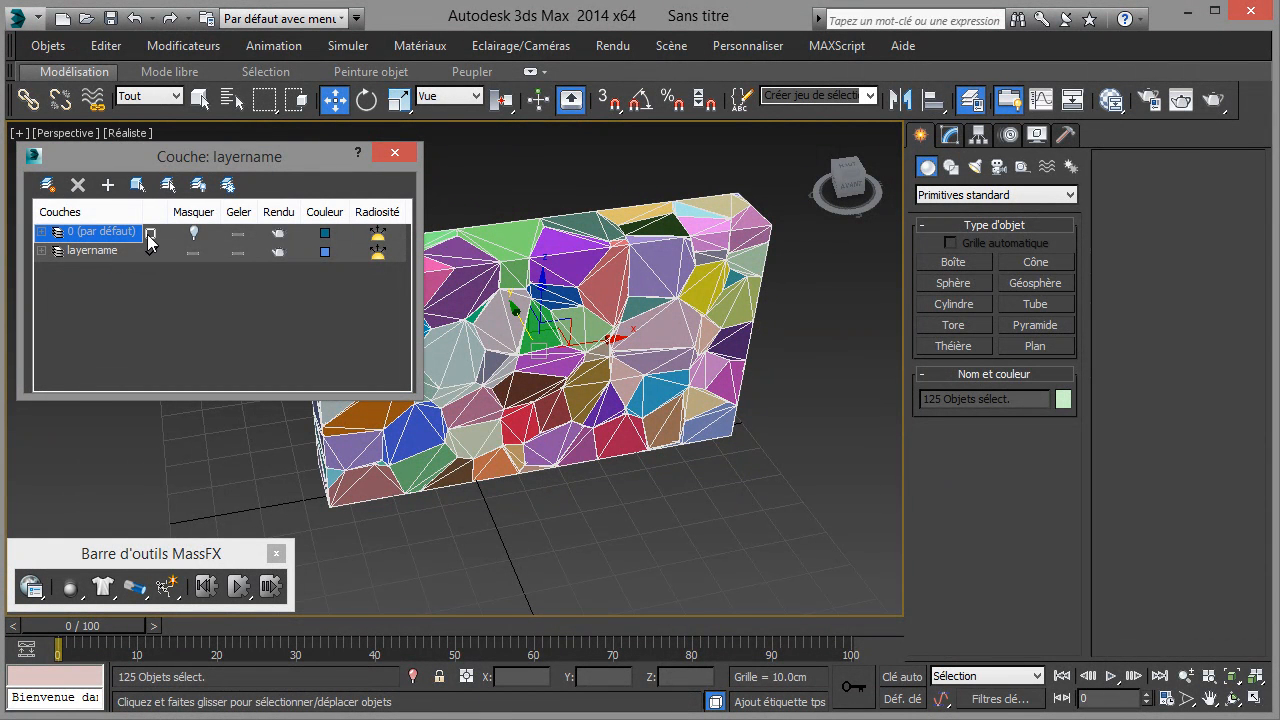
left_click(150, 233)
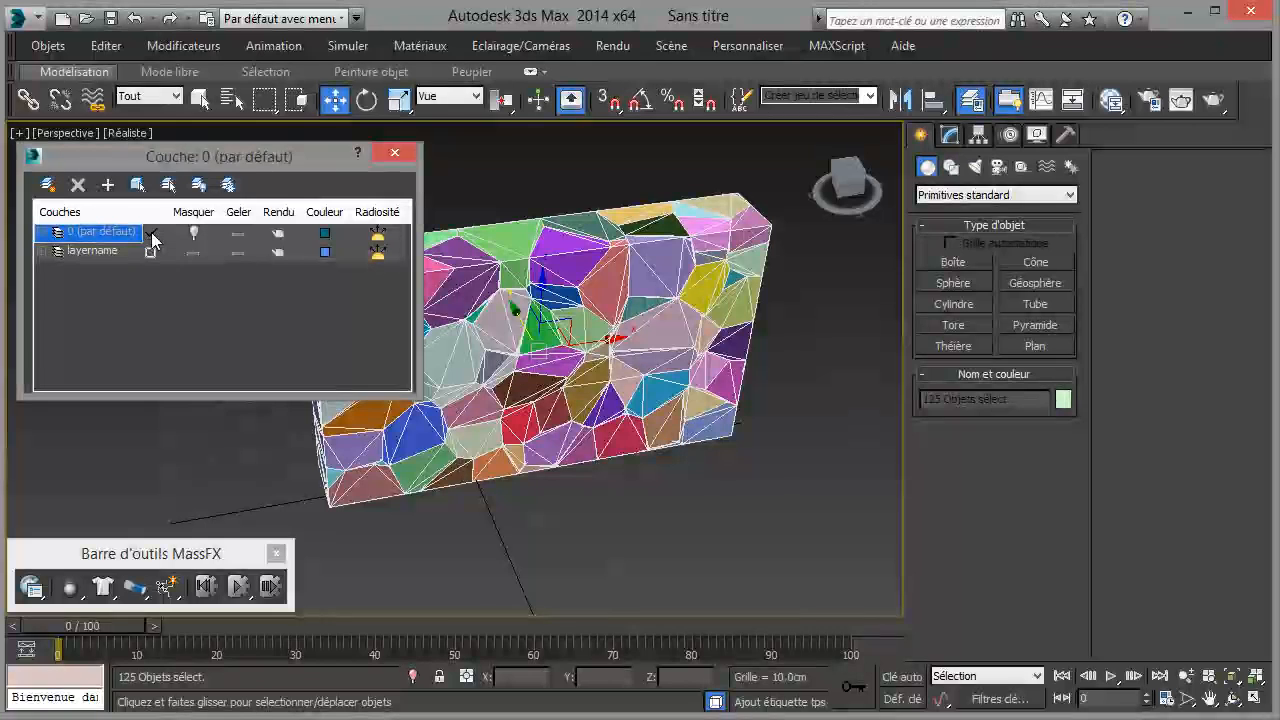
left_click(963, 285)
left_click_drag(630, 588, 612, 545)
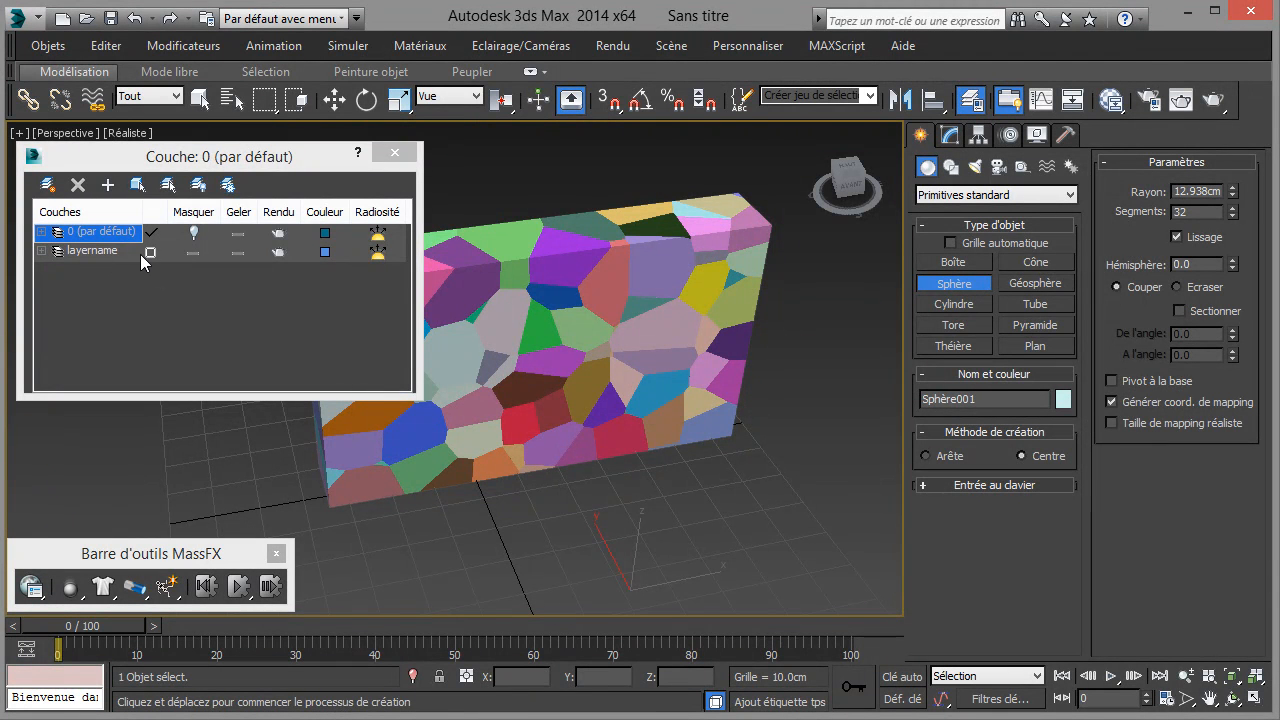
left_click(109, 252)
left_click(139, 186)
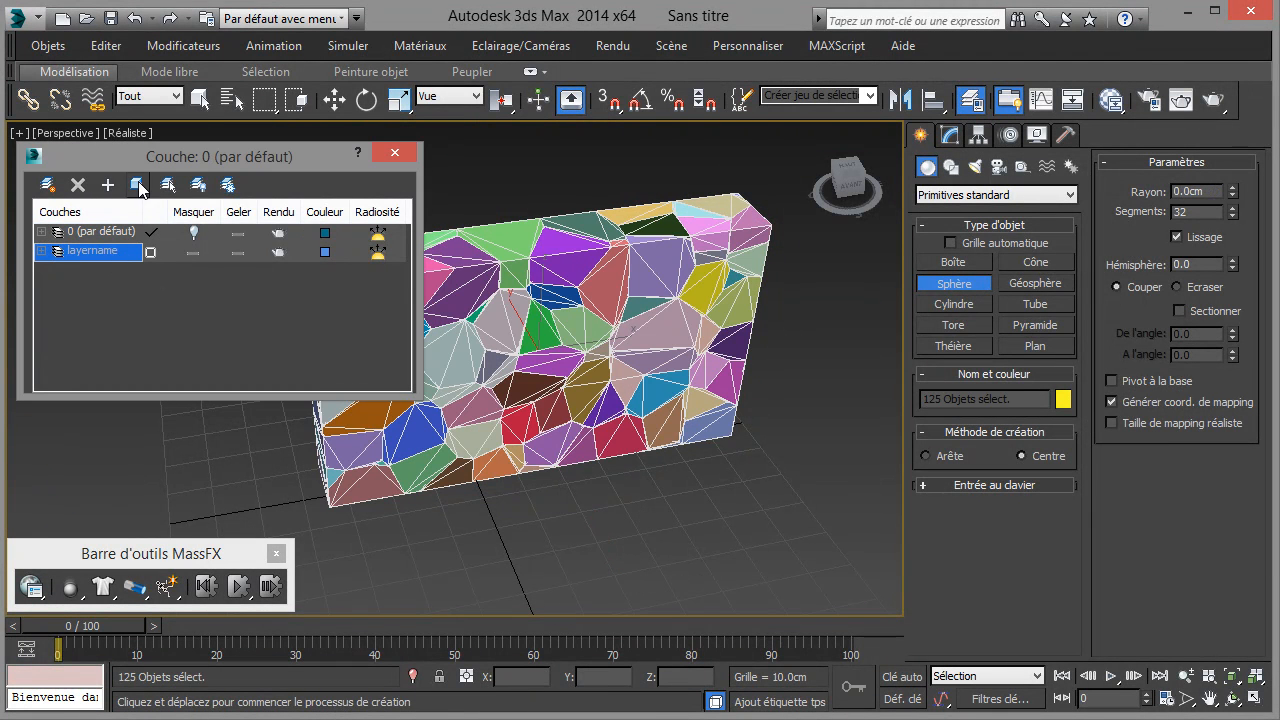
left_click(108, 185)
Step: Move Sphère001 from the hidden layer 0 to the layername layer and close the layer manager
left_click(41, 233)
left_click(108, 251)
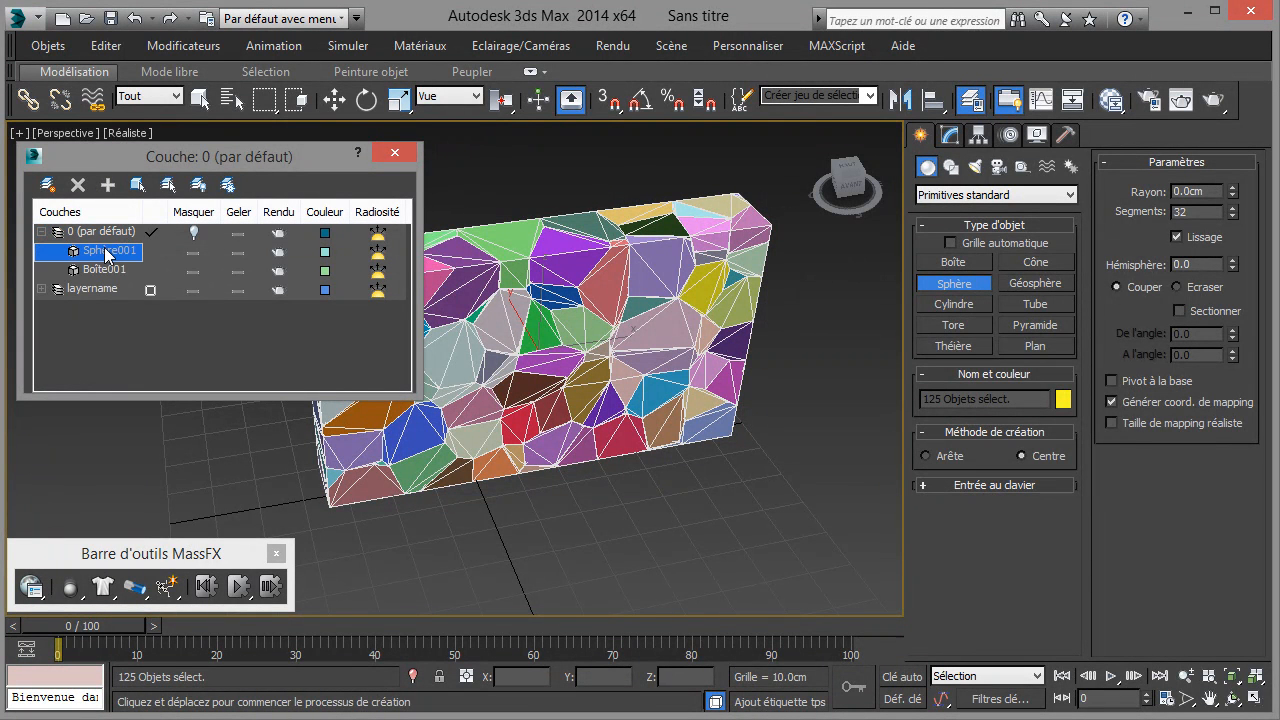
left_click(138, 188)
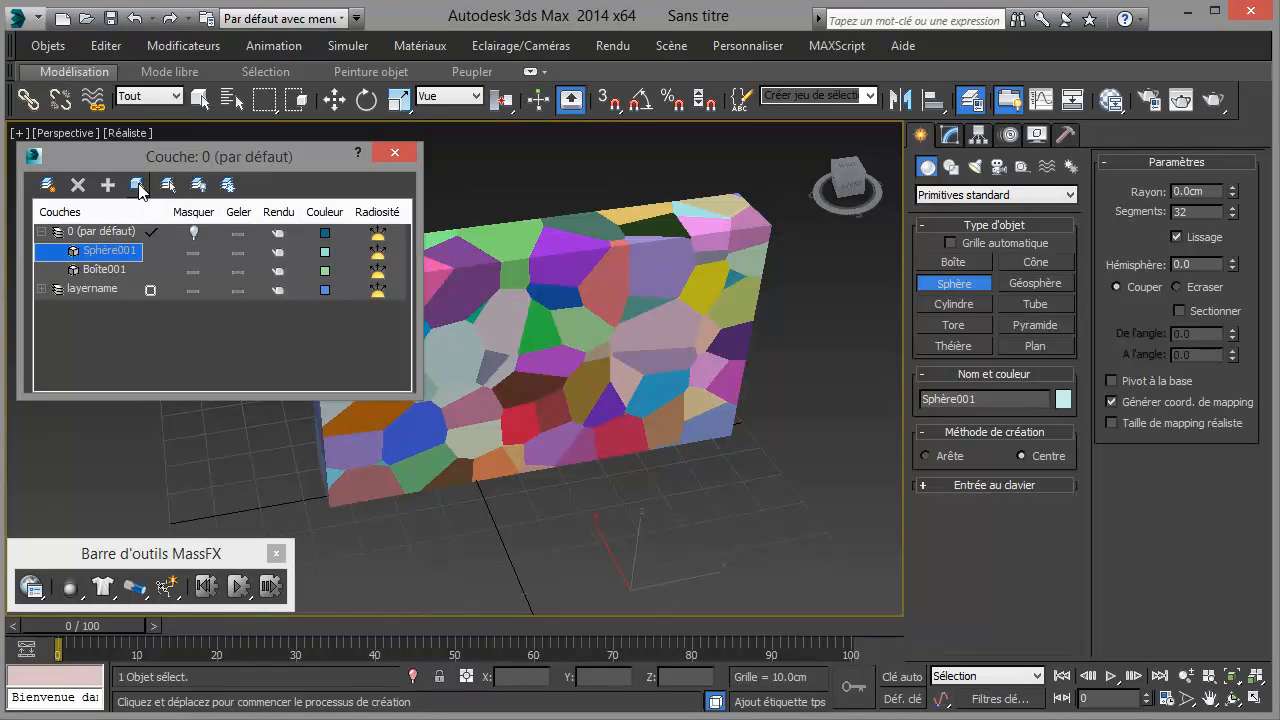
left_click(103, 289)
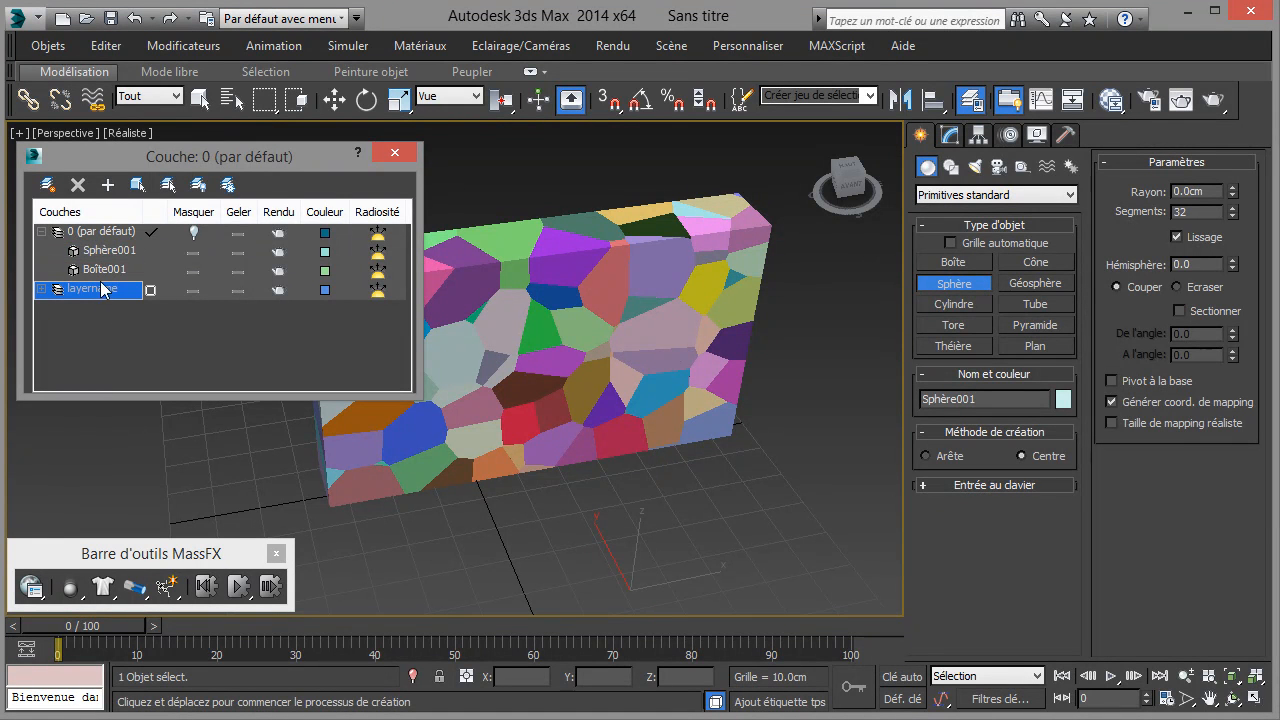
left_click(108, 185)
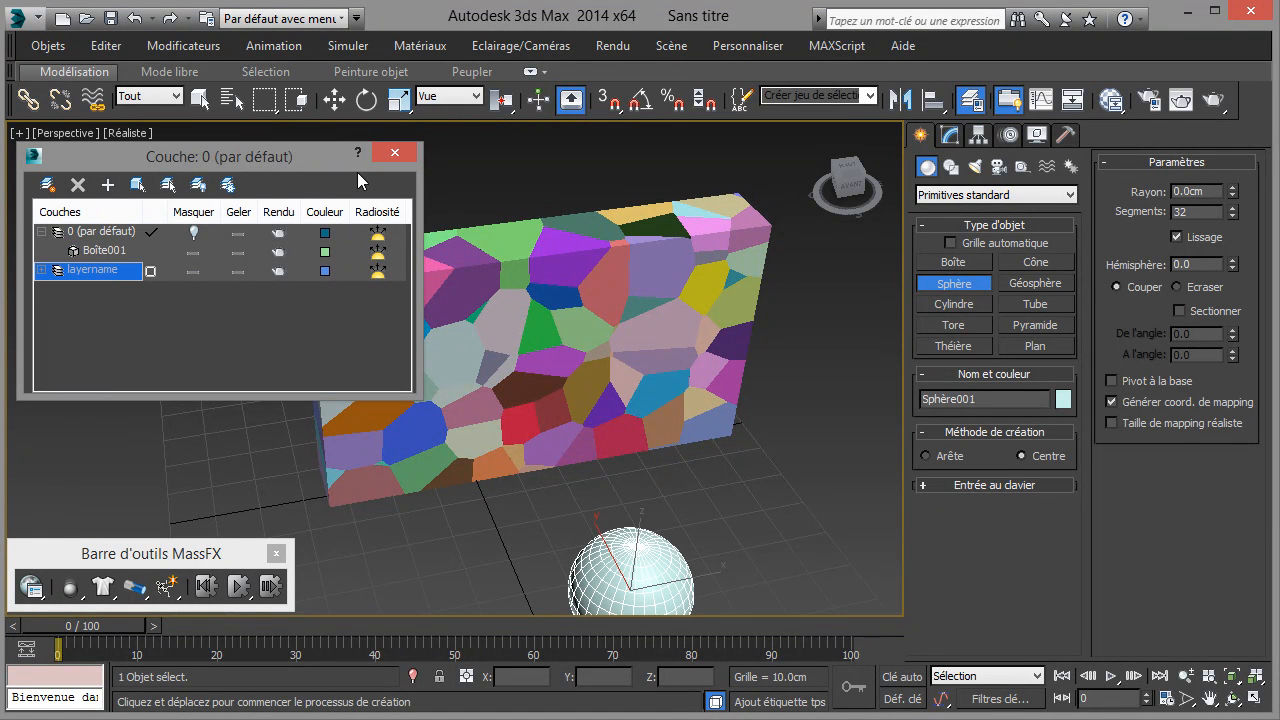
left_click(395, 152)
Step: Move the sphere away from the wall to about Y -76.2 cm, Z 12.5 cm, and set its radius to about 10.35 cm
right_click(812, 470)
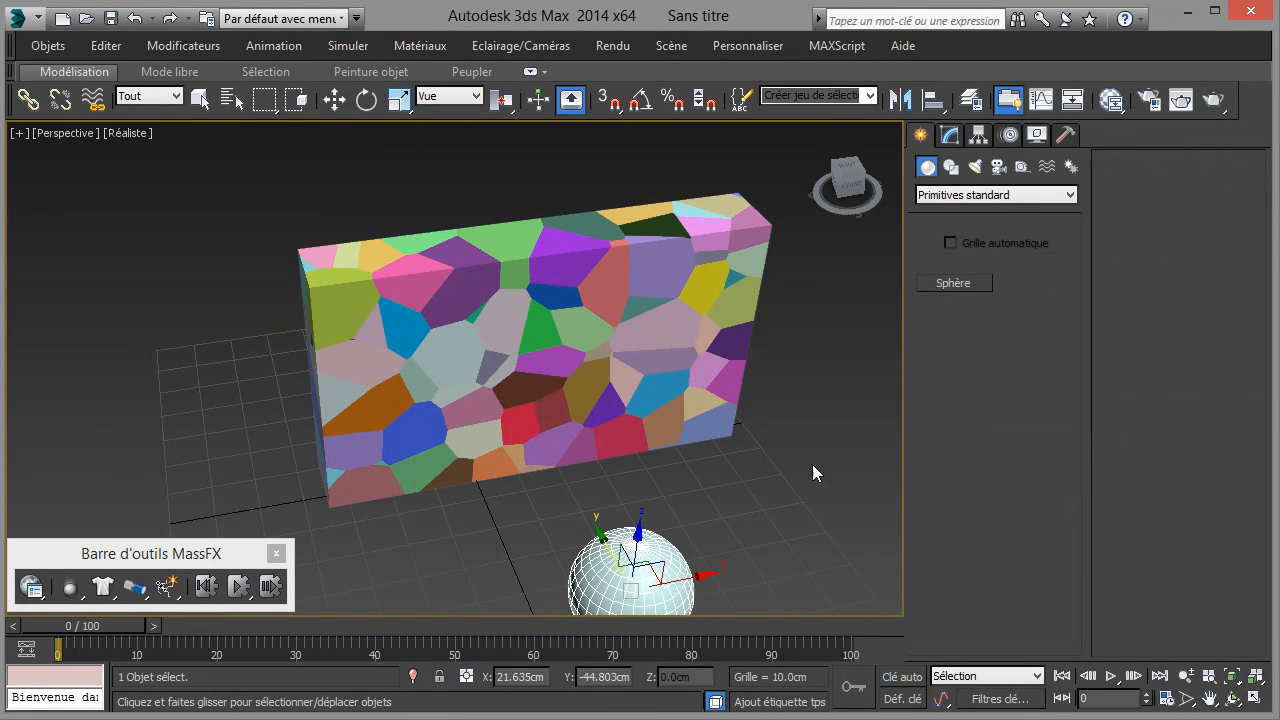
right_click(840, 480)
left_click(850, 494)
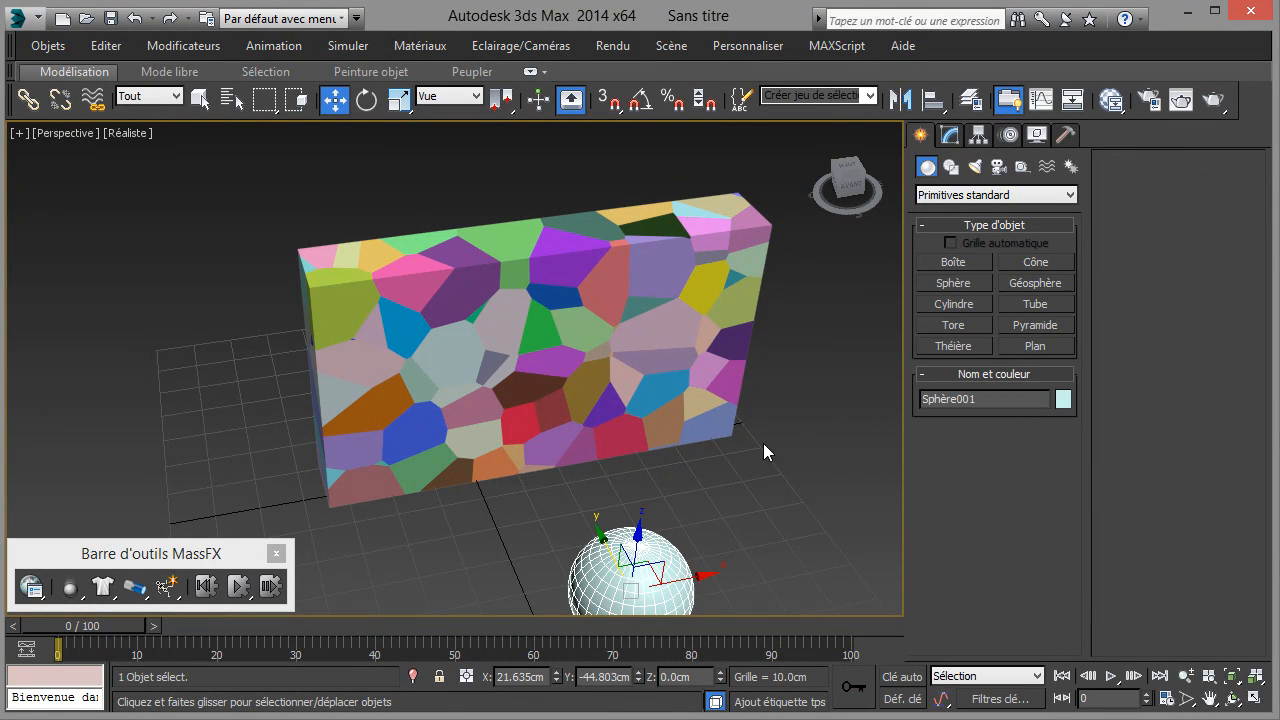
middle_click_drag(692, 420, 720, 240, "alt")
left_click_drag(522, 449, 673, 389)
left_click(951, 137)
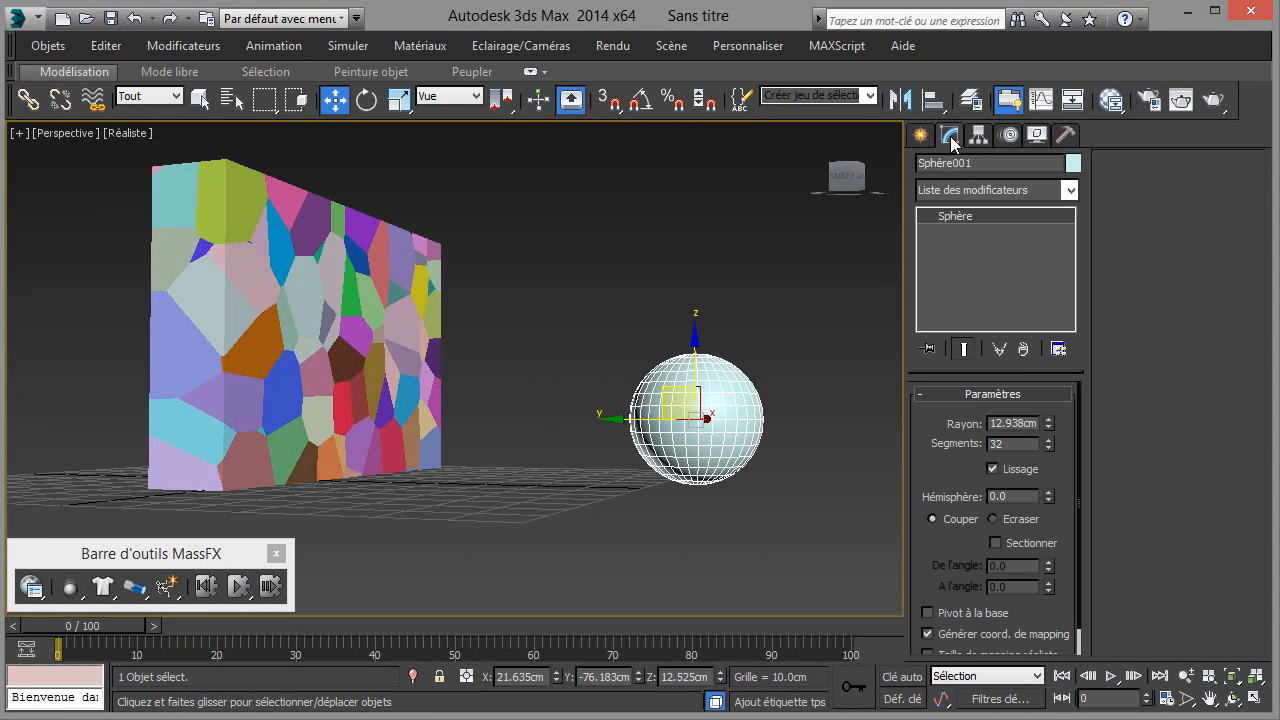
left_click_drag(1048, 424, 1050, 450)
Step: With auto key on, animate the sphere into the wall by moving it to about Y -0.5 cm at frame 20
left_click_drag(110, 625, 253, 650)
key("w")
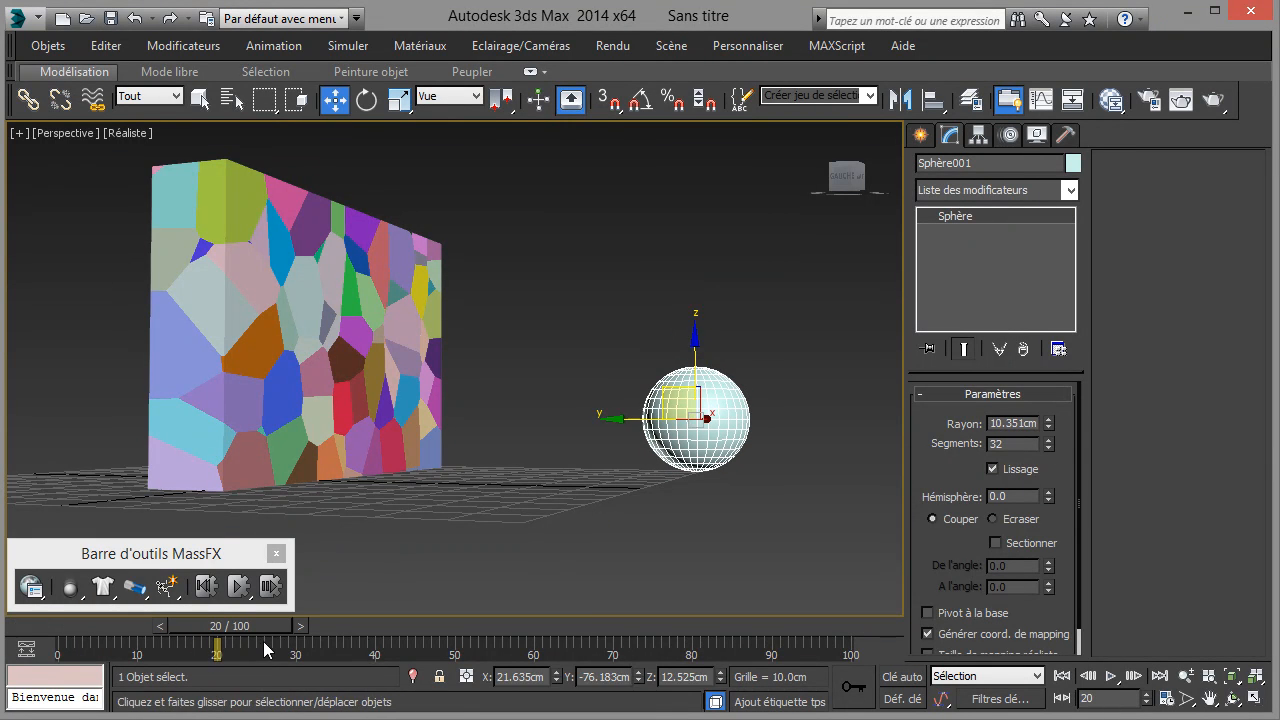
left_click(902, 676)
left_click_drag(612, 418, 280, 420)
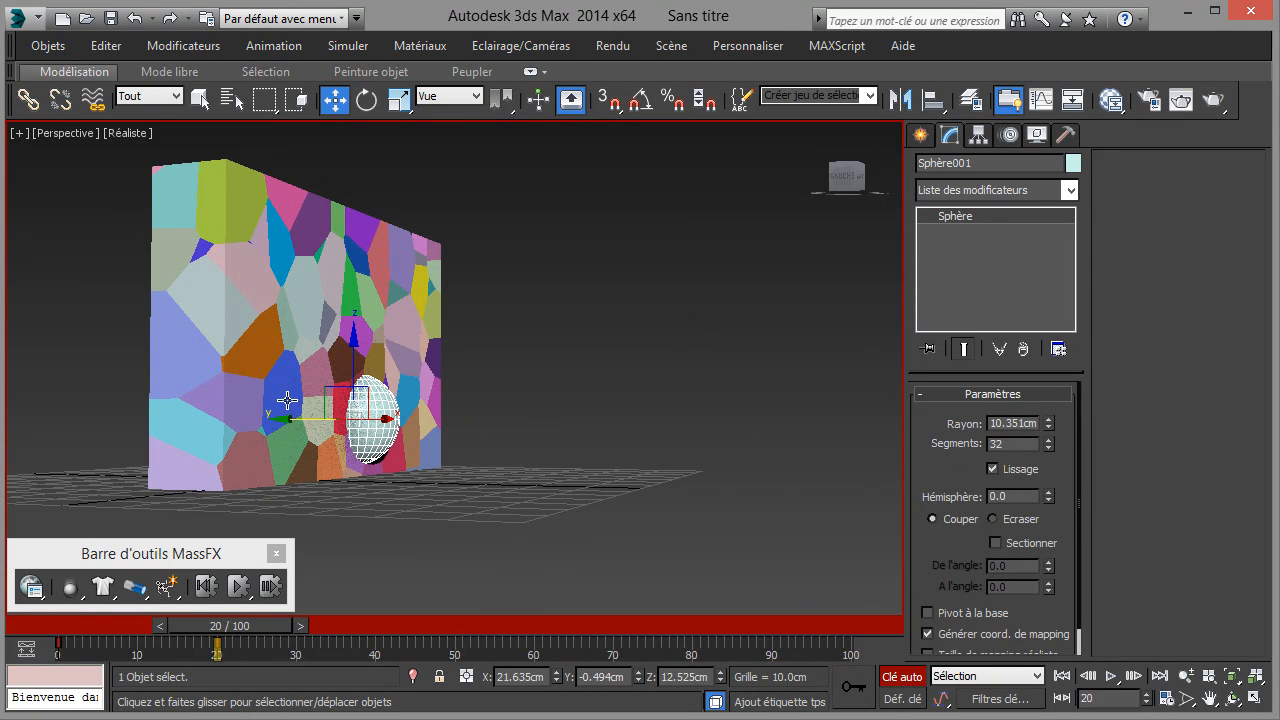
Step: Review the sphere's motion toward the wall between frames 0 and 20 from a front three-quarter view
left_click(848, 170)
left_click_drag(848, 178, 828, 170)
middle_click_drag(635, 312, 447, 441)
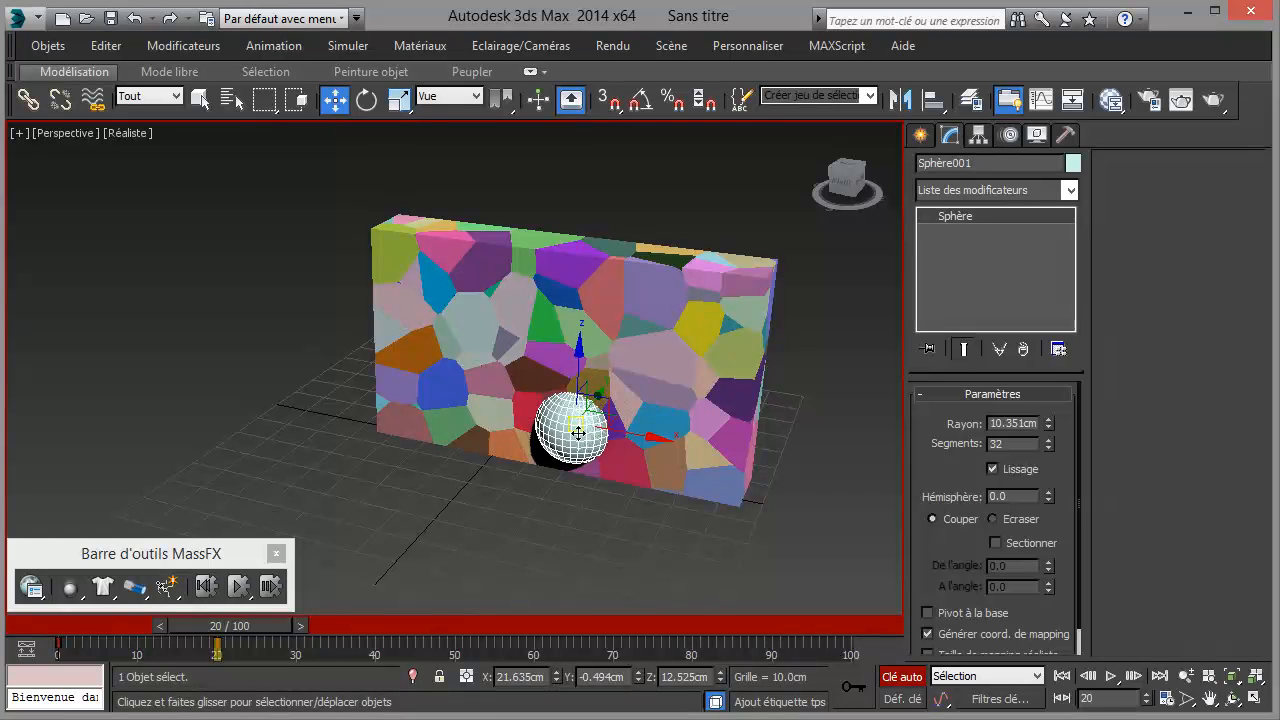
left_click_drag(230, 626, 104, 630)
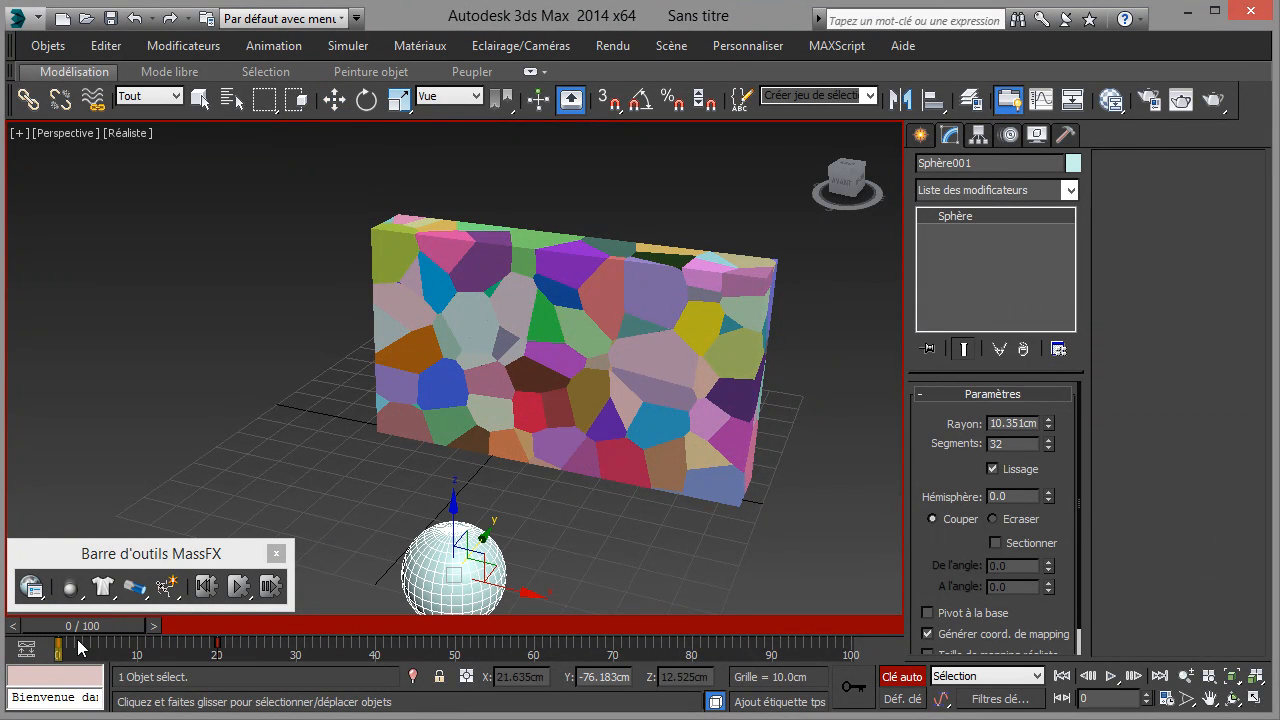
key("w")
left_click_drag(104, 630, 251, 653)
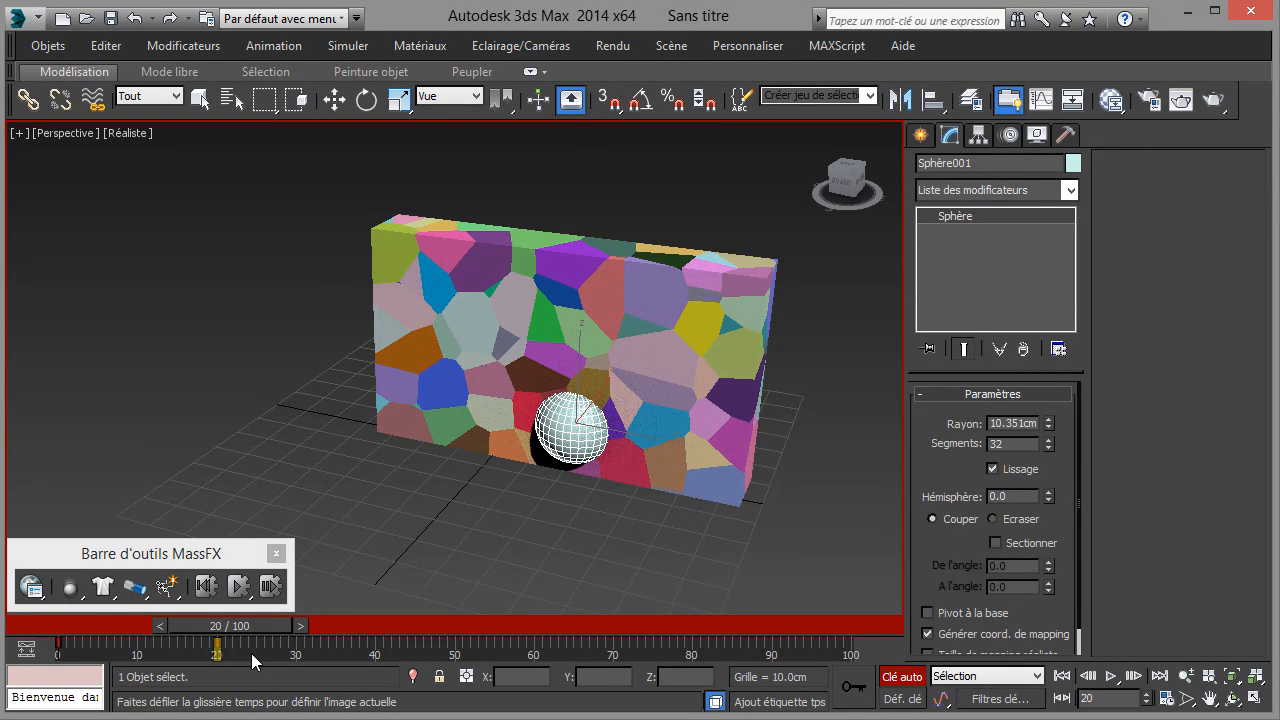
key("w")
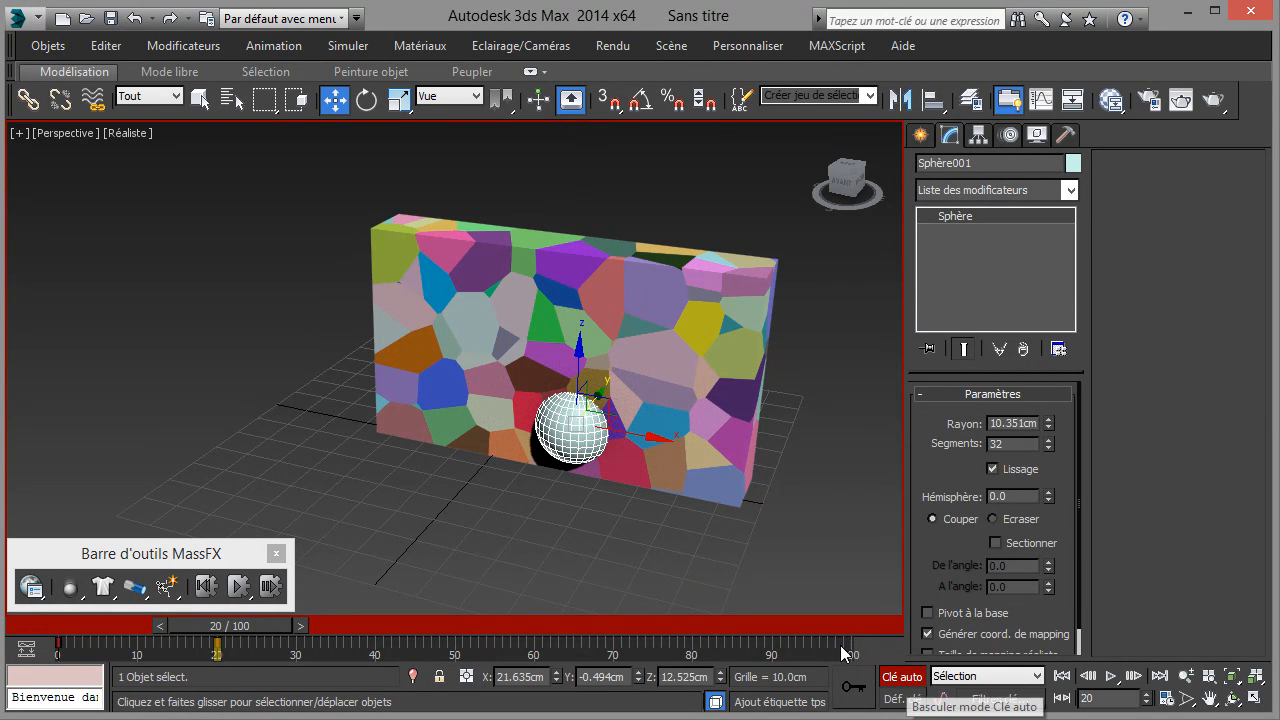
Step: Key the sphere as invisible at frame 20 by lowering its object visibility to zero
right_click(575, 490)
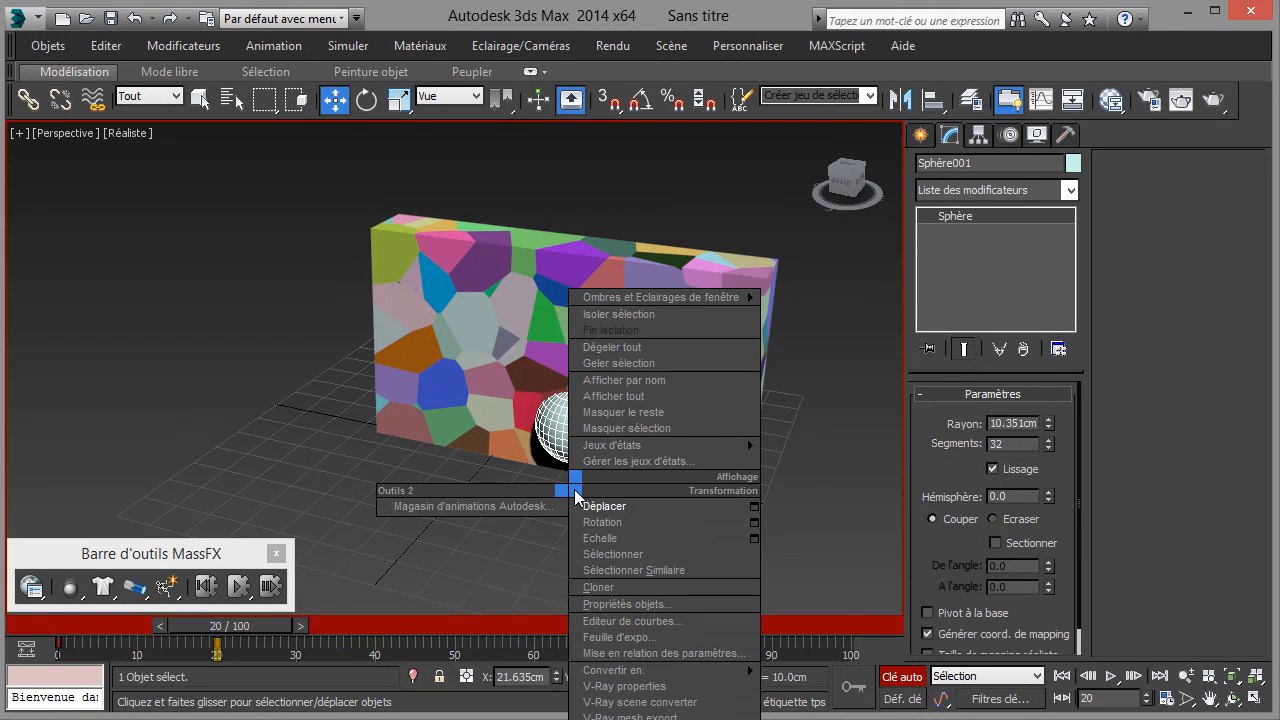
left_click(628, 604)
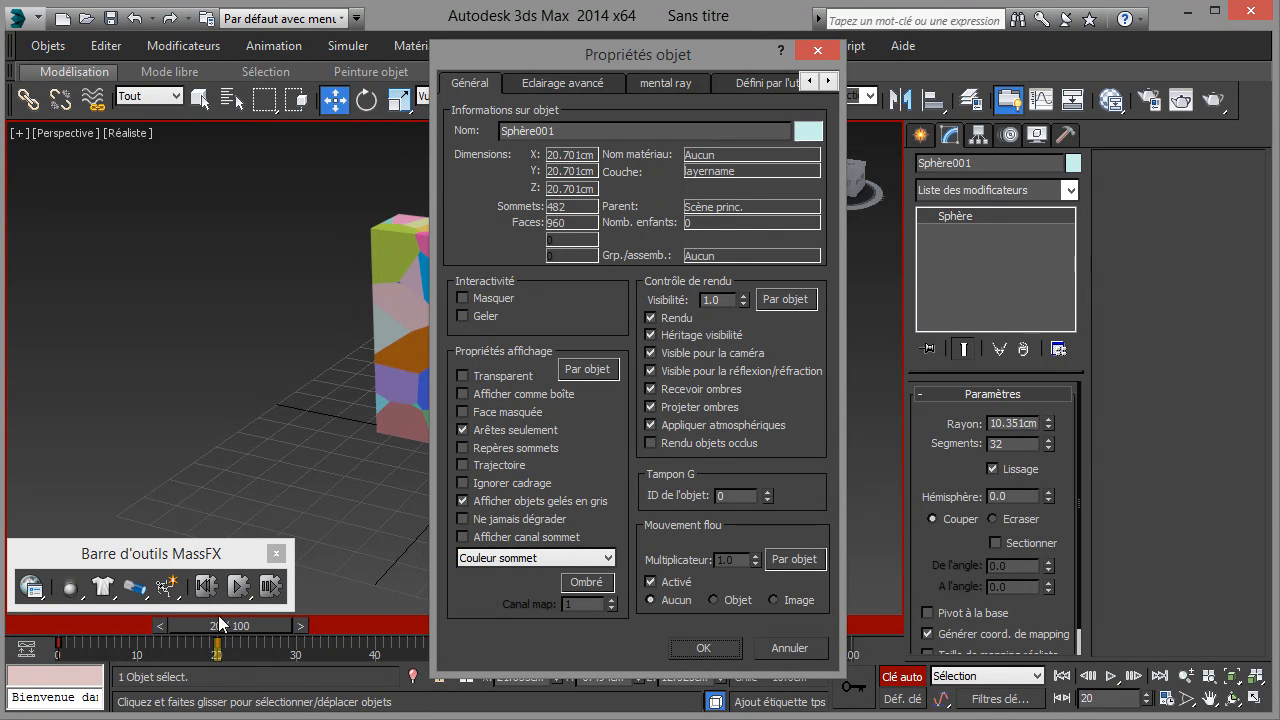
left_click_drag(742, 300, 740, 392)
left_click(717, 645)
Step: Go to frame 19 and key the sphere as visible again through its object visibility property
left_click_drag(189, 617, 212, 658)
key("w")
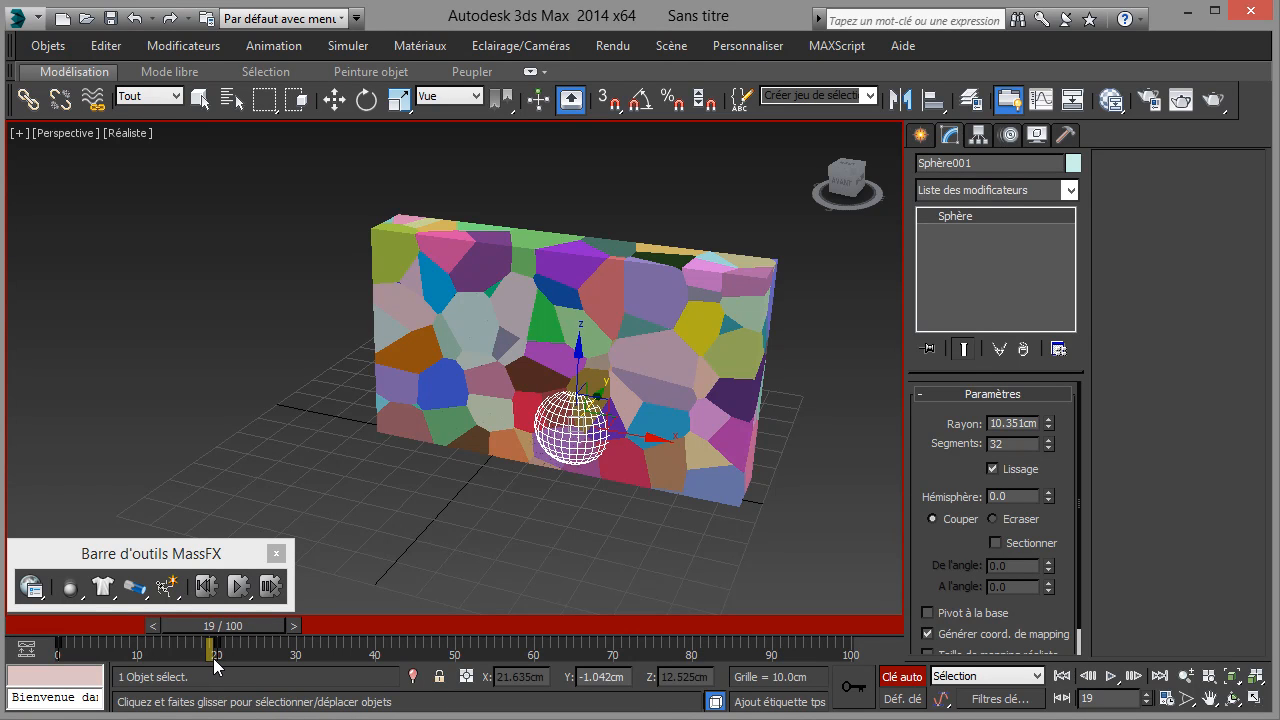
right_click(484, 568)
left_click(545, 680)
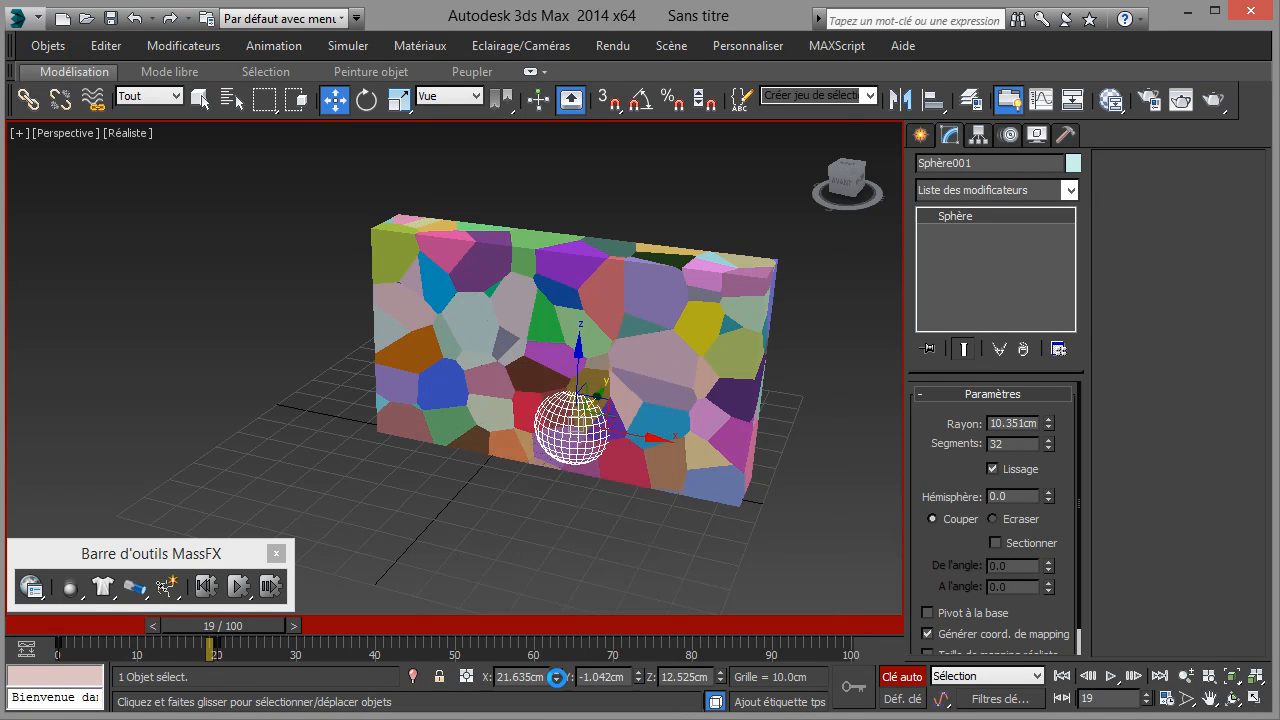
left_click_drag(744, 302, 747, 181)
left_click(701, 648)
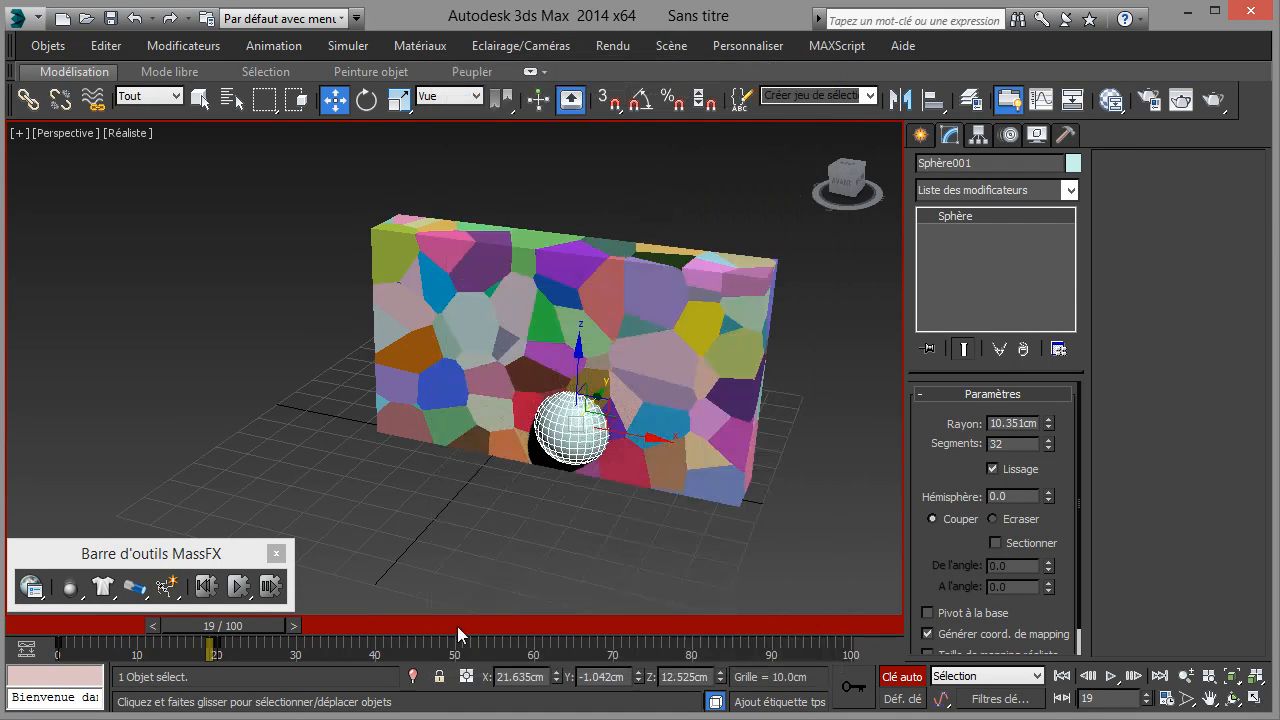
Step: Check the sphere's visibility before impact by stepping back to frame 12 and rendering the perspective view
left_click_drag(253, 615, 240, 624)
left_click_drag(109, 629, 196, 678)
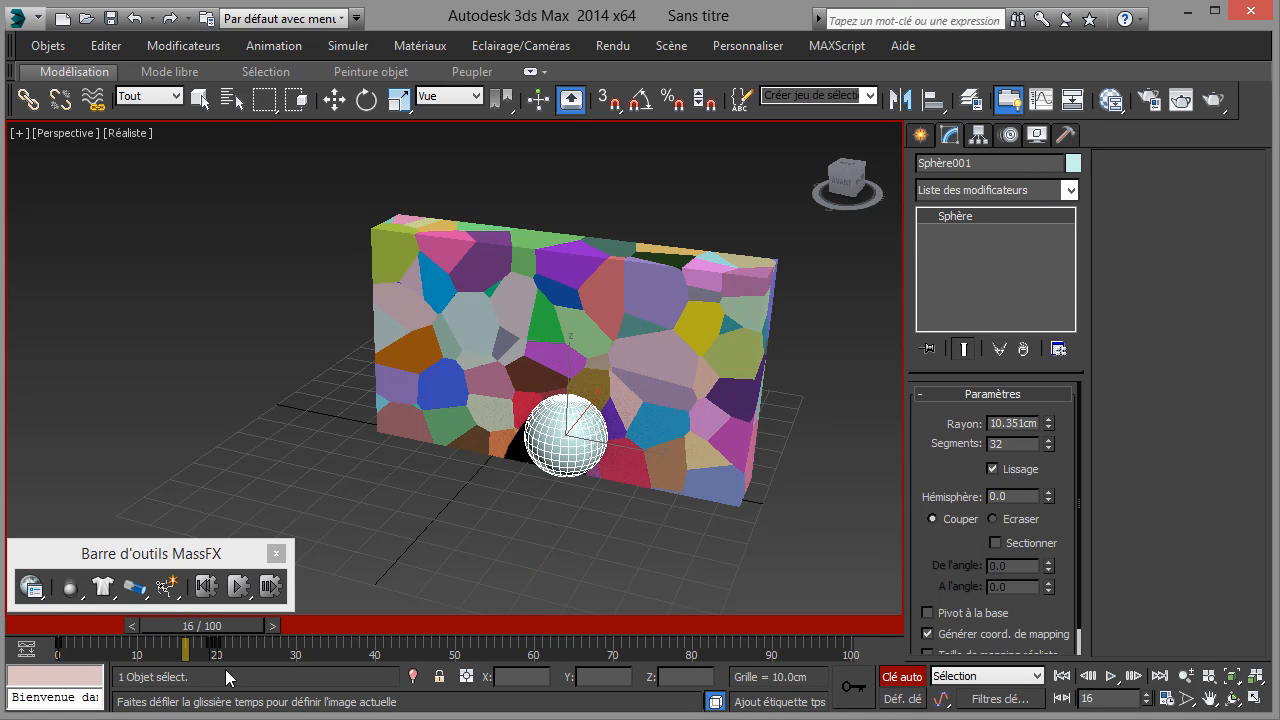
key("w")
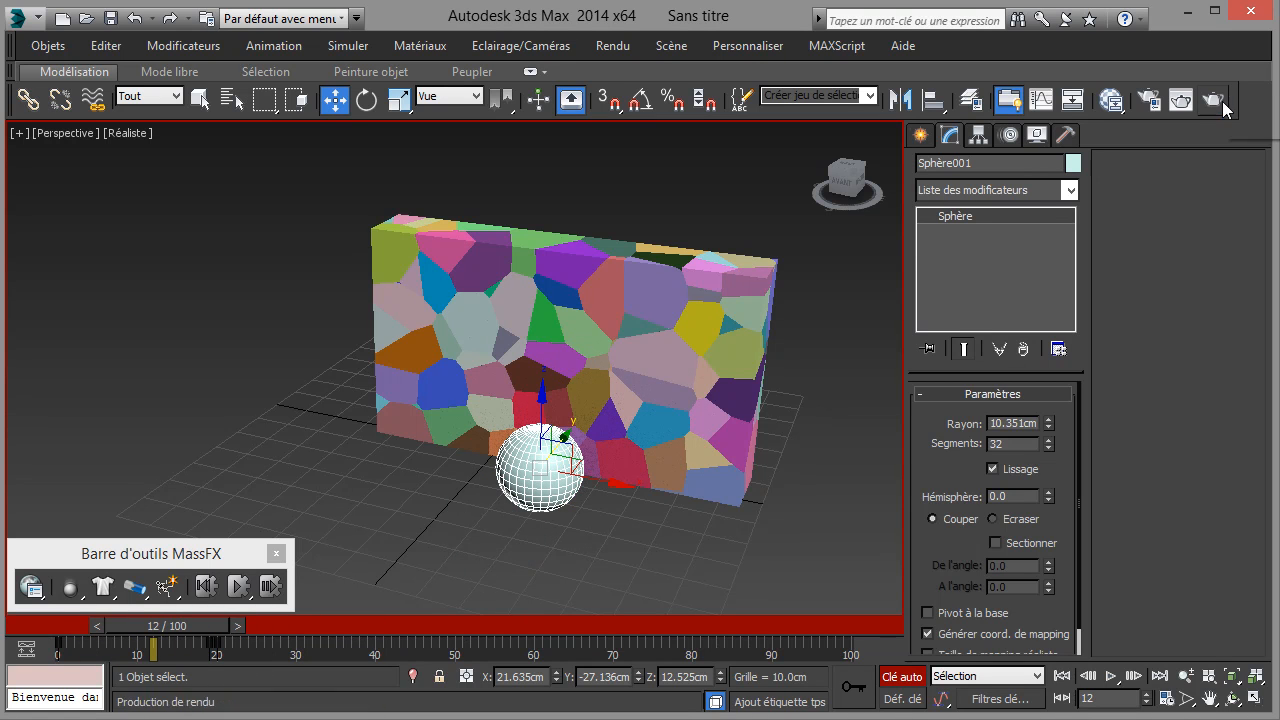
left_click(1183, 98)
left_click_drag(457, 10, 540, 70)
left_click(690, 56)
Step: Render the perspective view at frame 20 to check that the sphere is hidden, and close the render window
left_click_drag(186, 622, 254, 625)
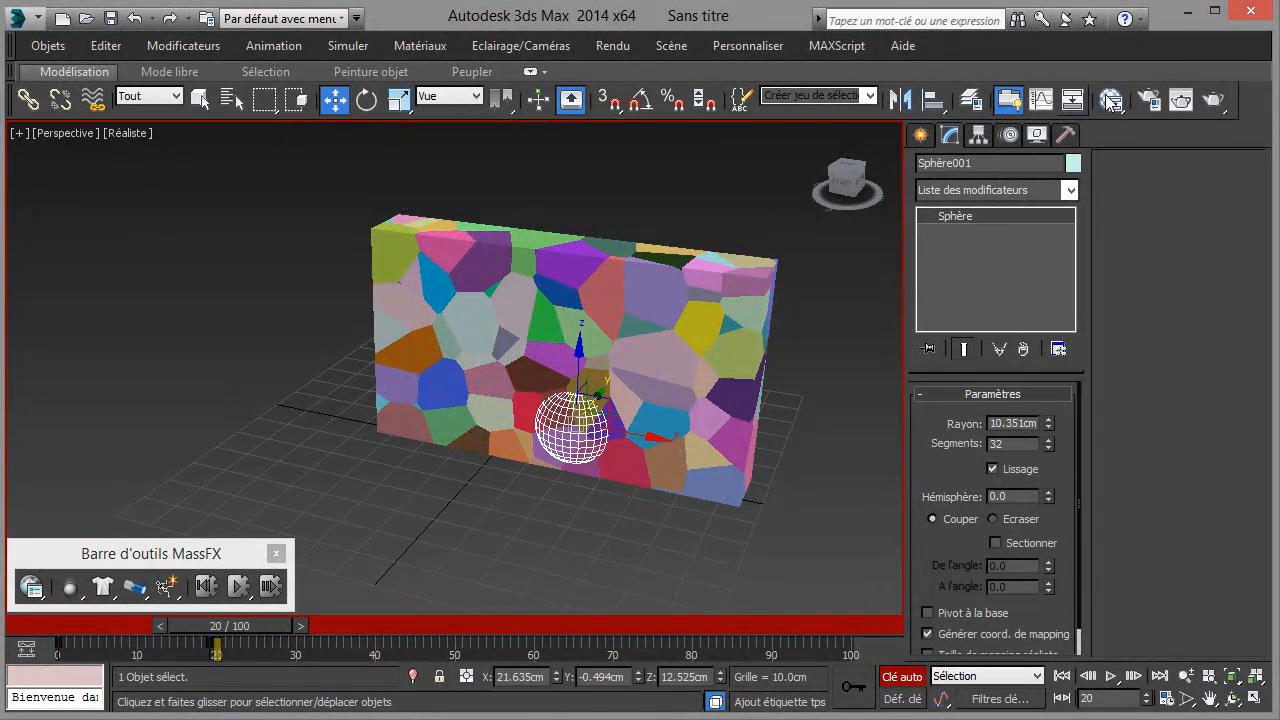
left_click(1181, 99)
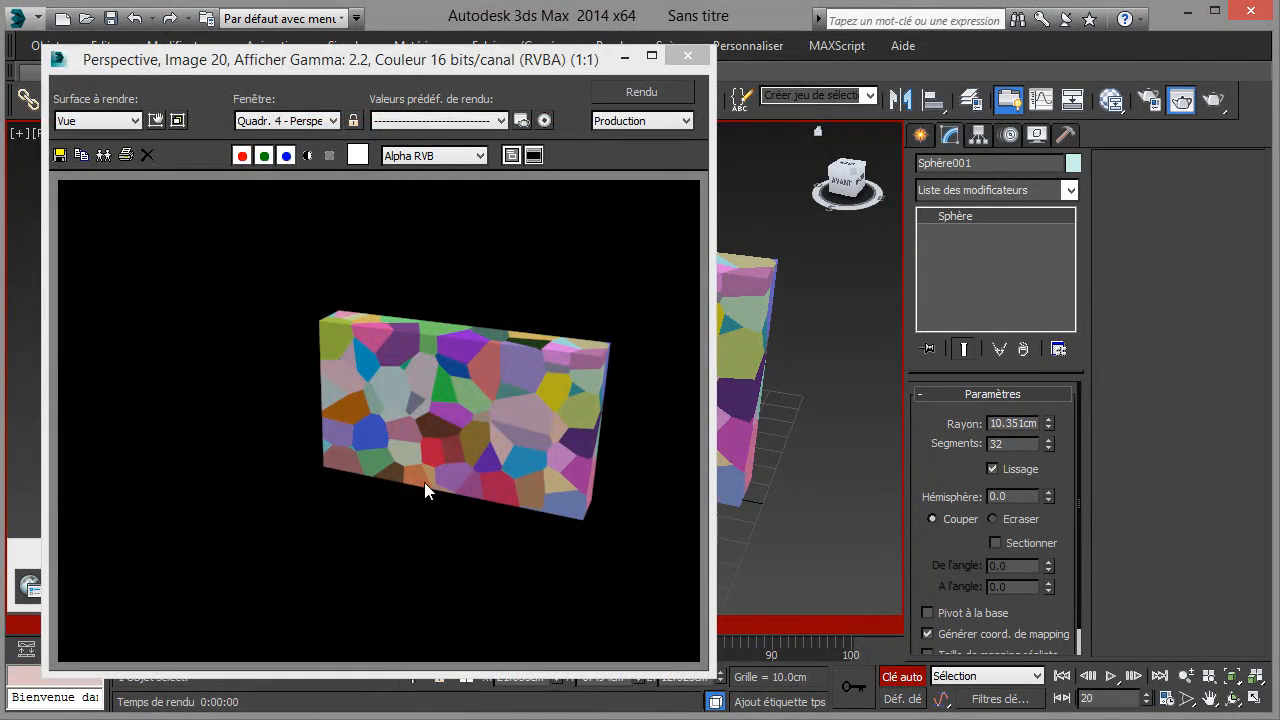
left_click(687, 56)
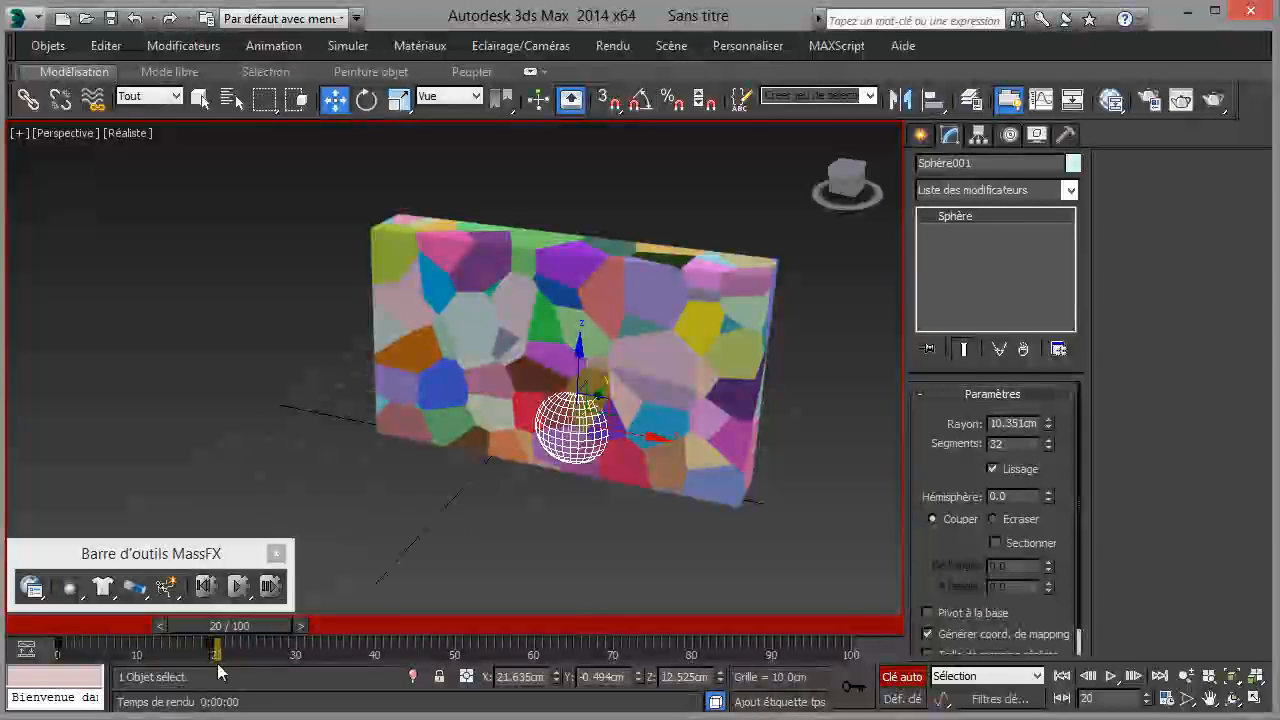
Step: Return to frame 0, turn off auto key, and set the sphere as a MassFX kinematic rigid body
left_click_drag(256, 628, 72, 641)
key("w")
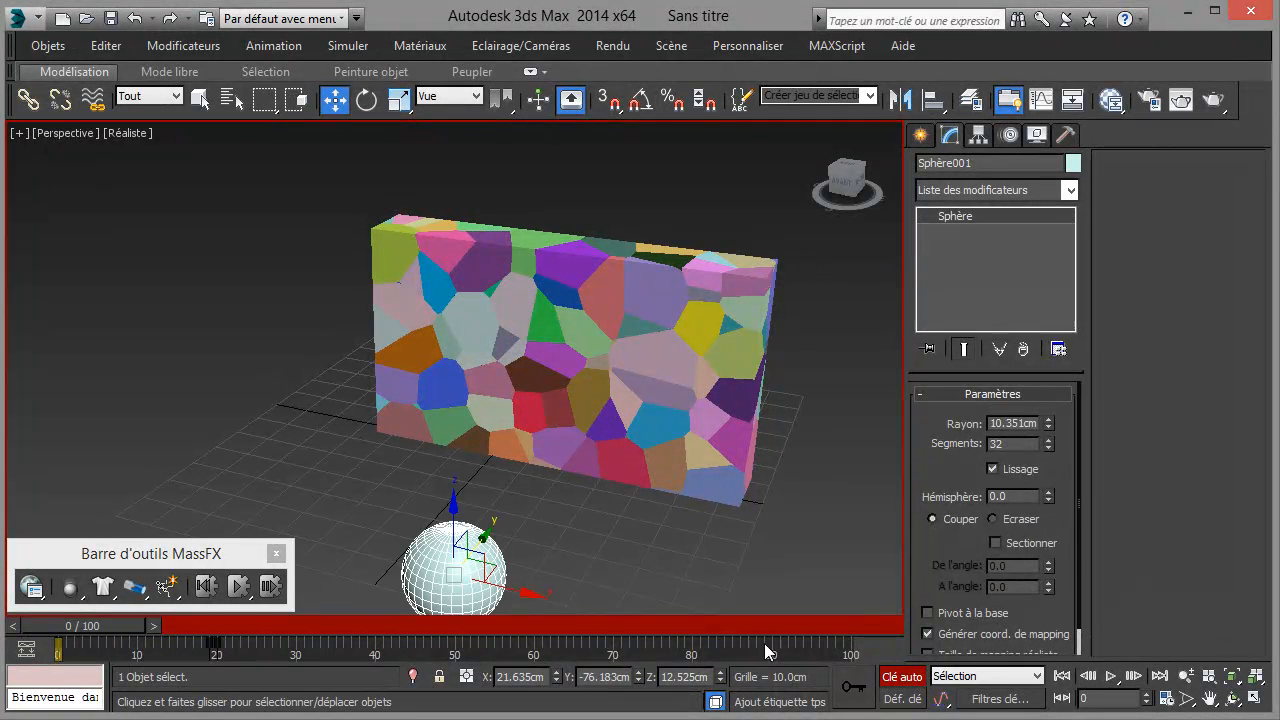
left_click(920, 677)
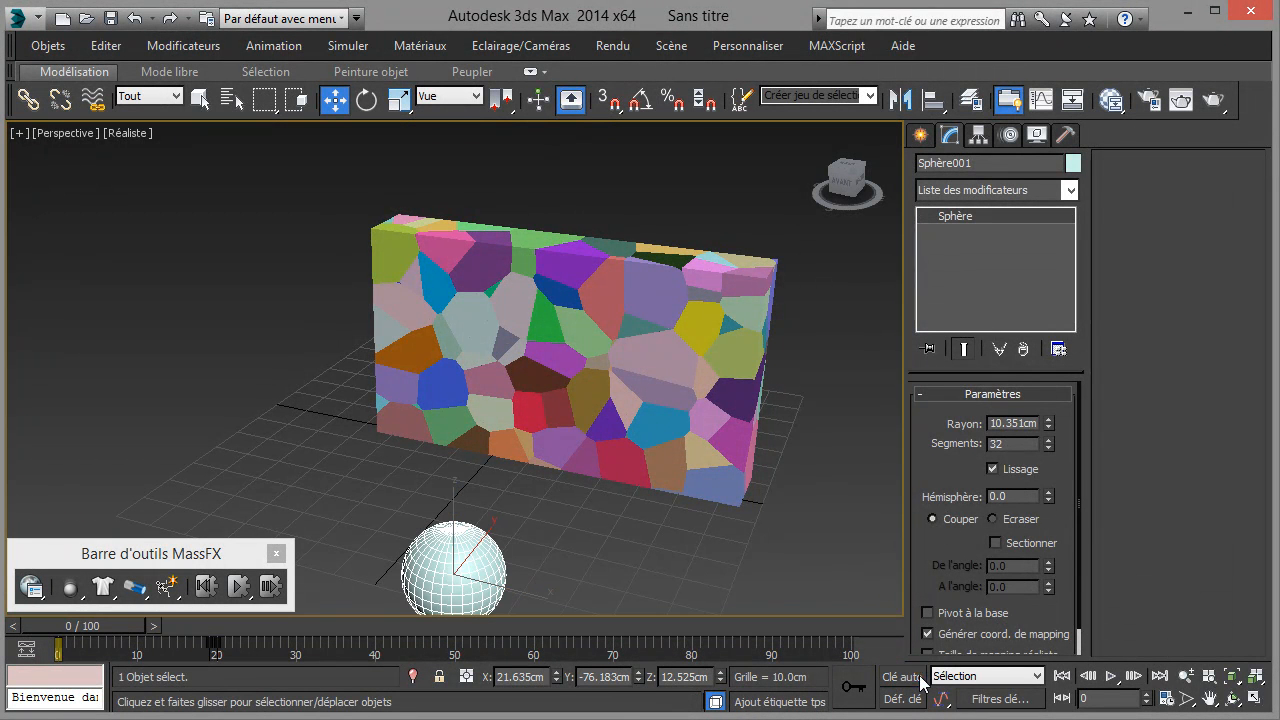
left_click(72, 588)
left_click_drag(84, 598, 101, 643)
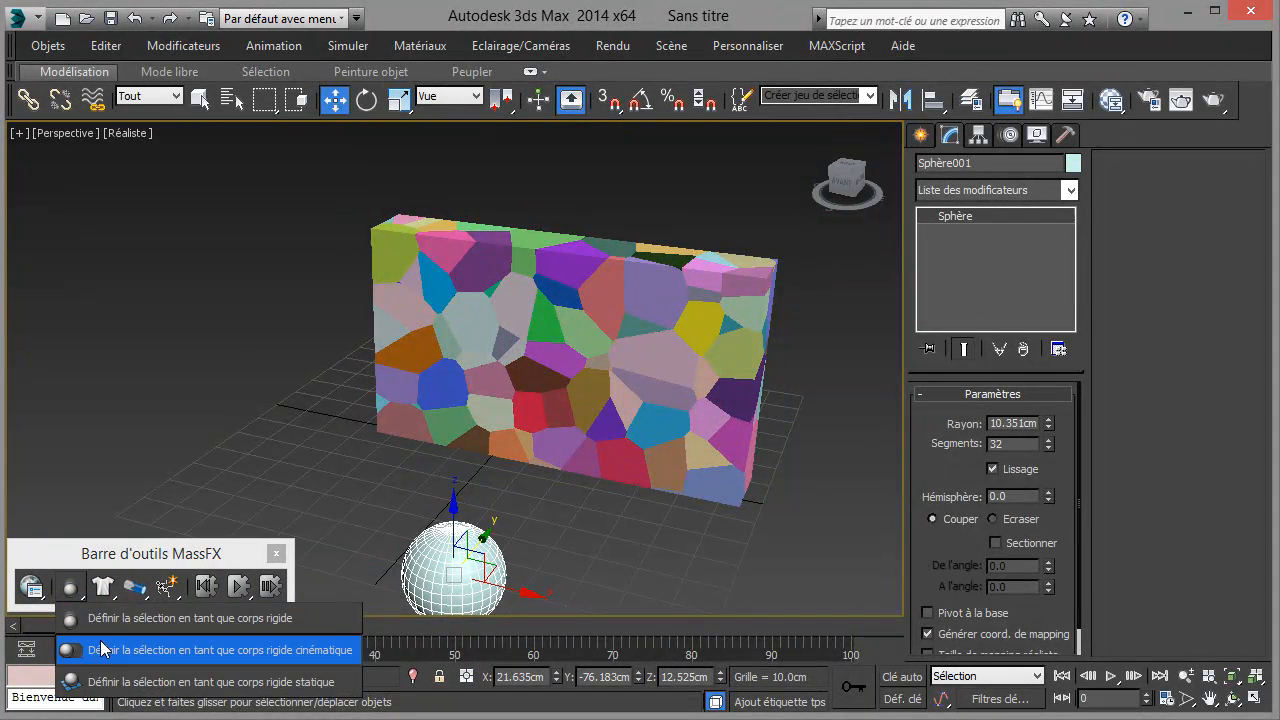
left_click(282, 660)
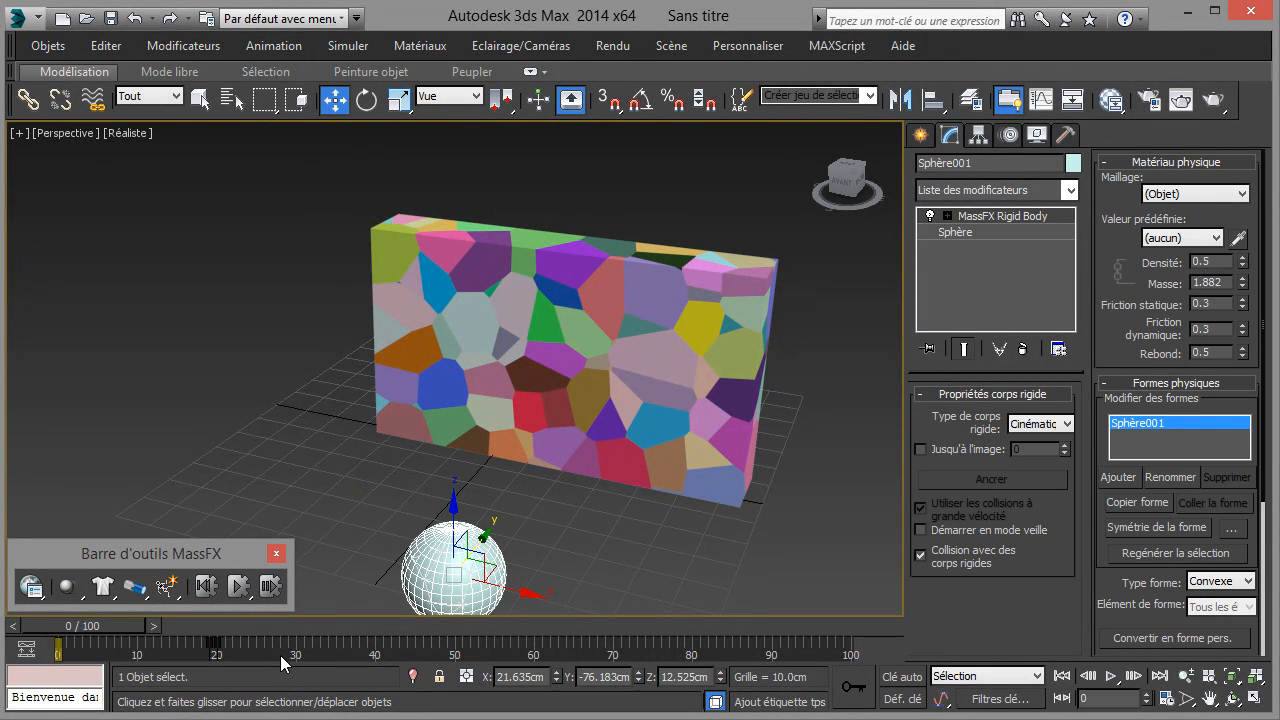
Step: Check the rigid body settings of a lower corner fragment, and select all wall fragments without the sphere
left_click_drag(334, 163, 804, 513)
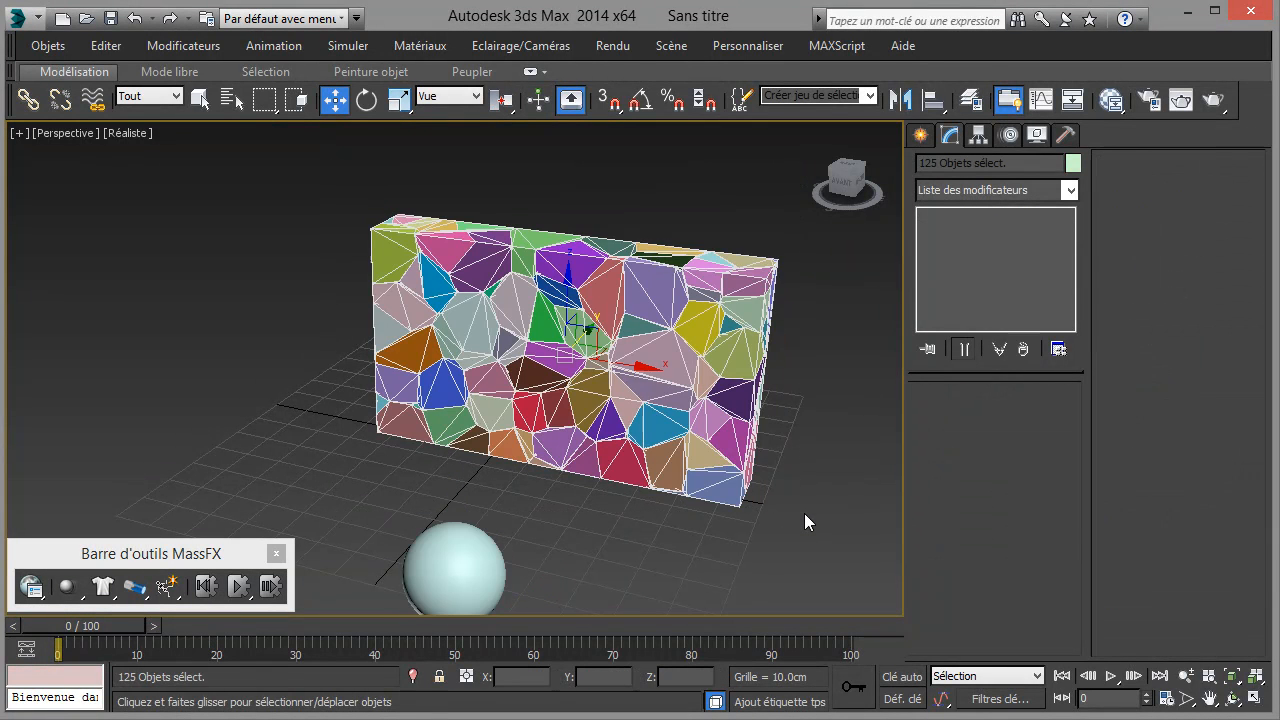
left_click(670, 518)
left_click(716, 488)
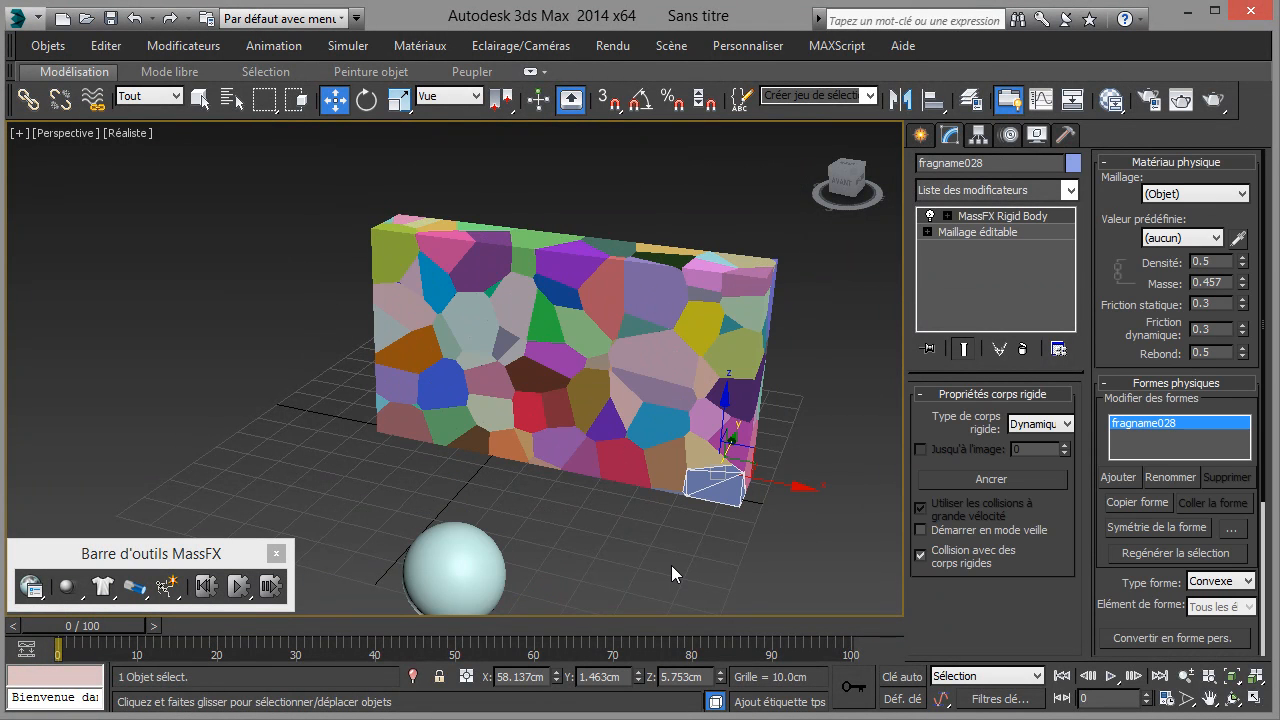
key("ctrl+a")
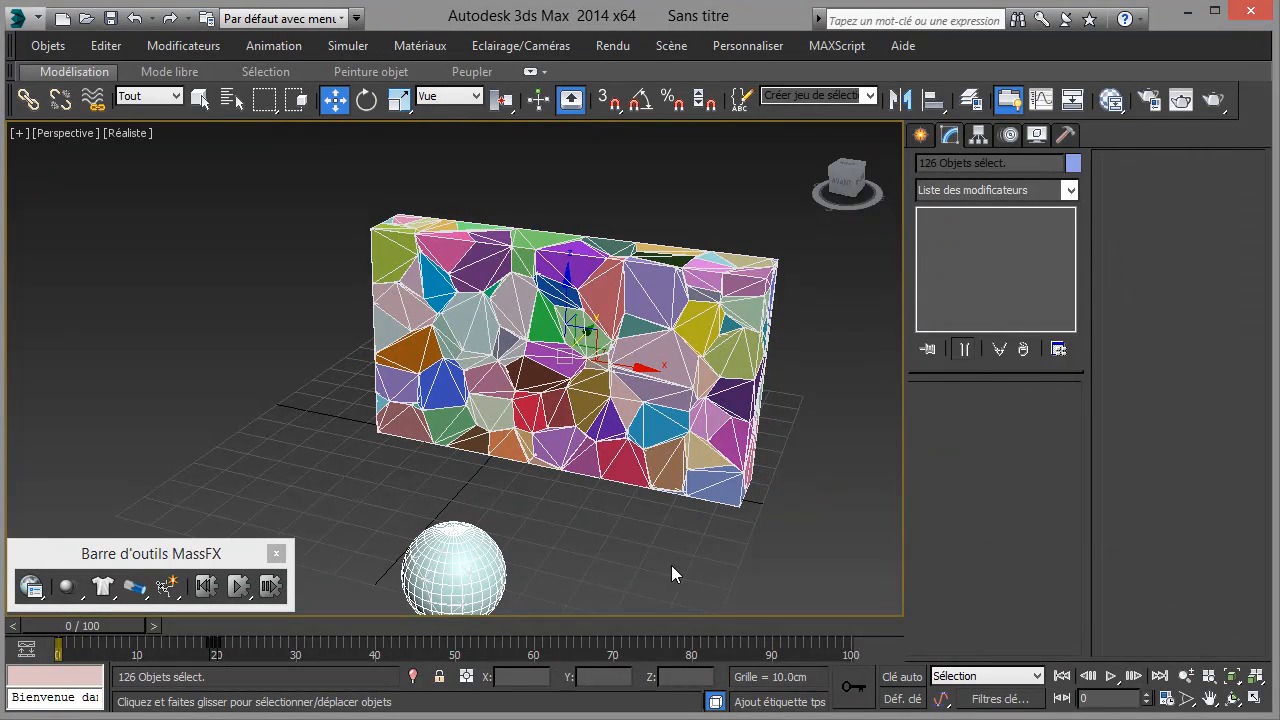
left_click(469, 566)
left_click_drag(684, 374, 821, 516)
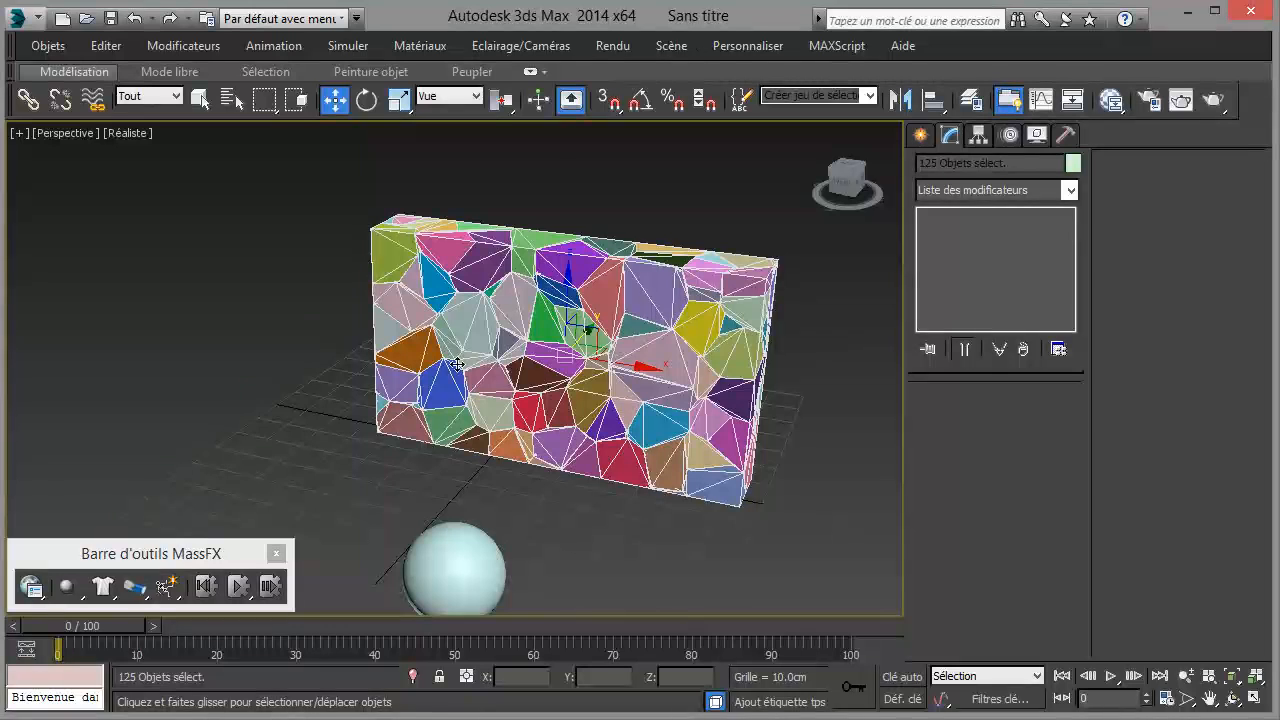
Step: In MassFX Tools, make the selected wall fragments start in sleep mode
left_click(31, 588)
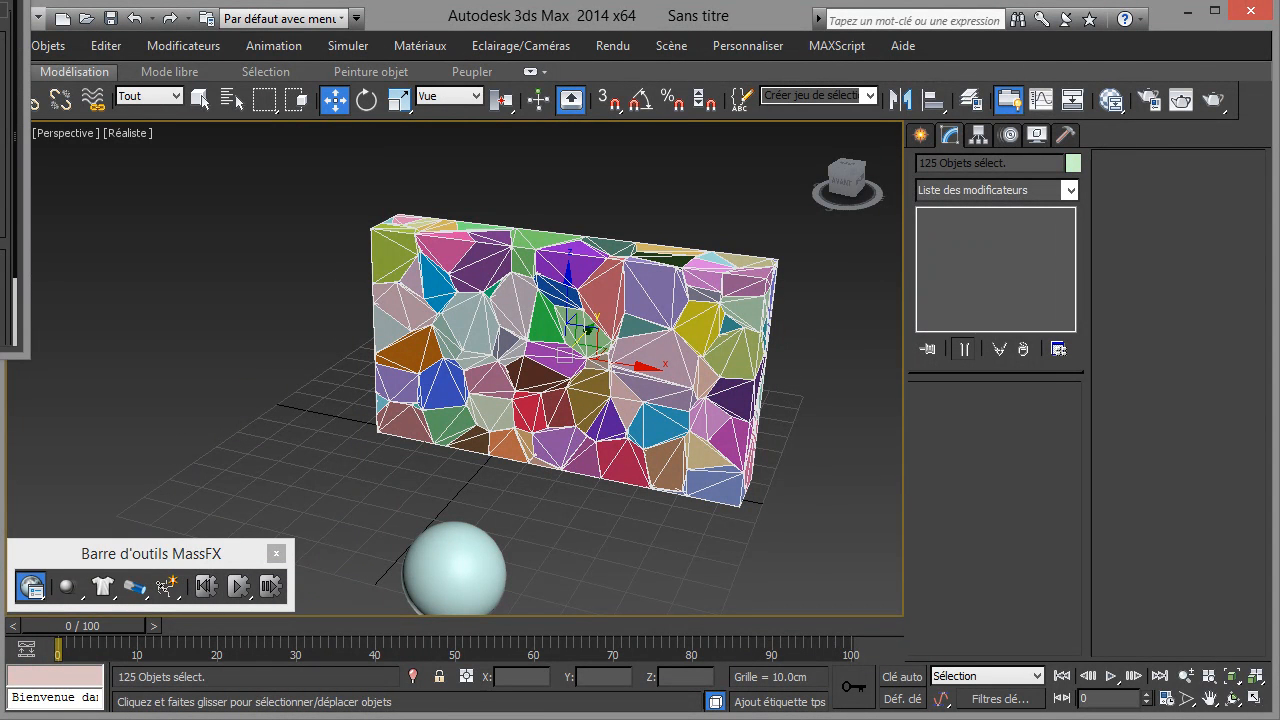
left_click_drag(0, 0, 130, 91)
left_click(122, 132)
left_click(155, 136)
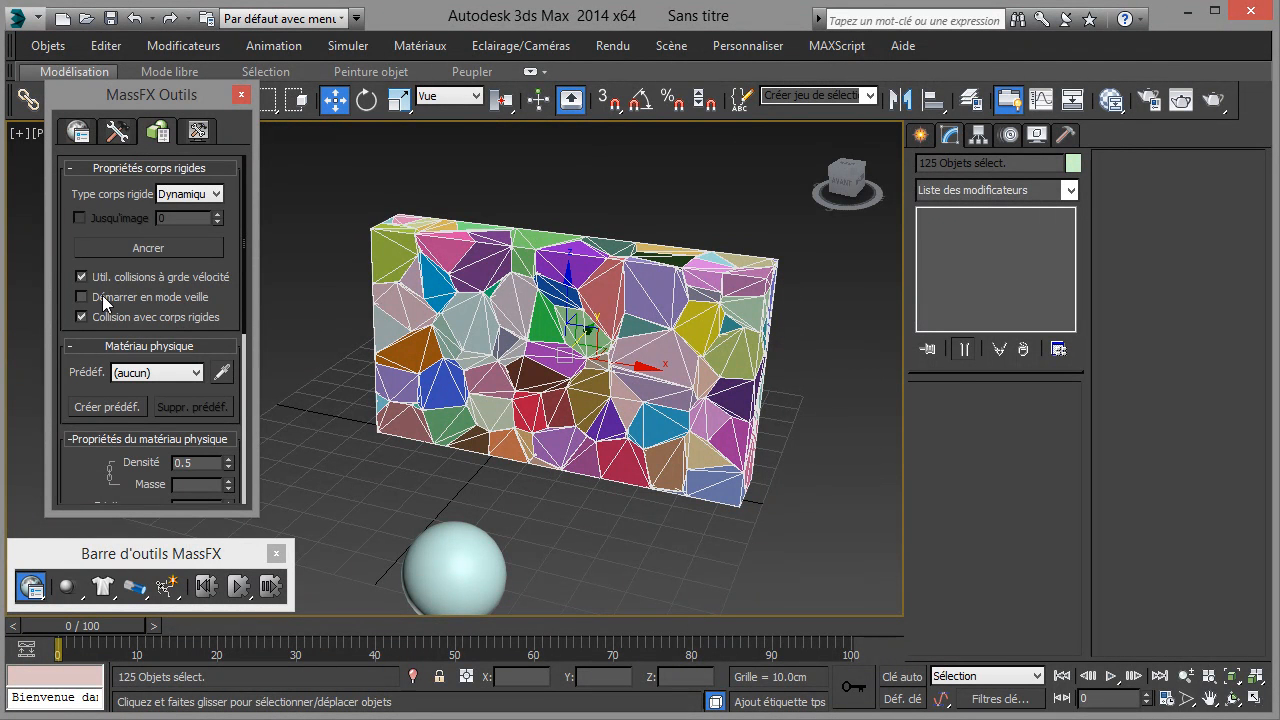
left_click(102, 297)
Step: Preview the wall's destruction simulation, reset it to frame 0, and bake all rigid bodies to keyframes
left_click(237, 590)
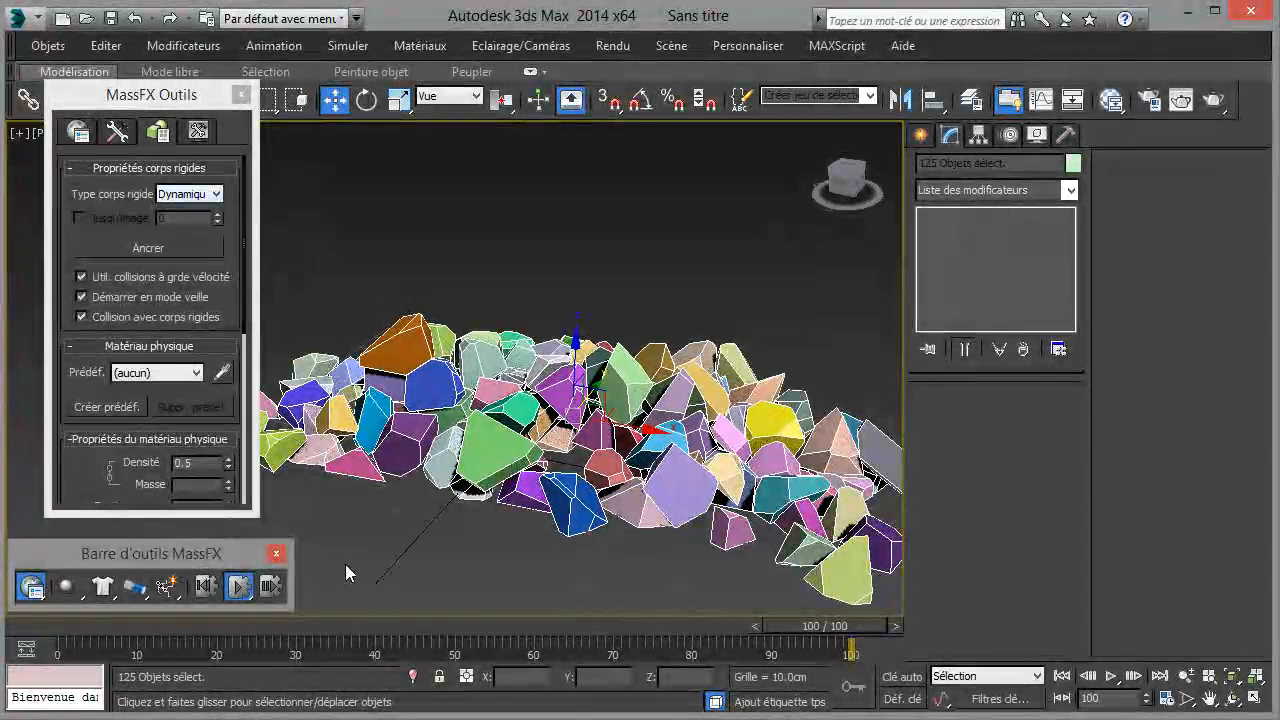
left_click(206, 588)
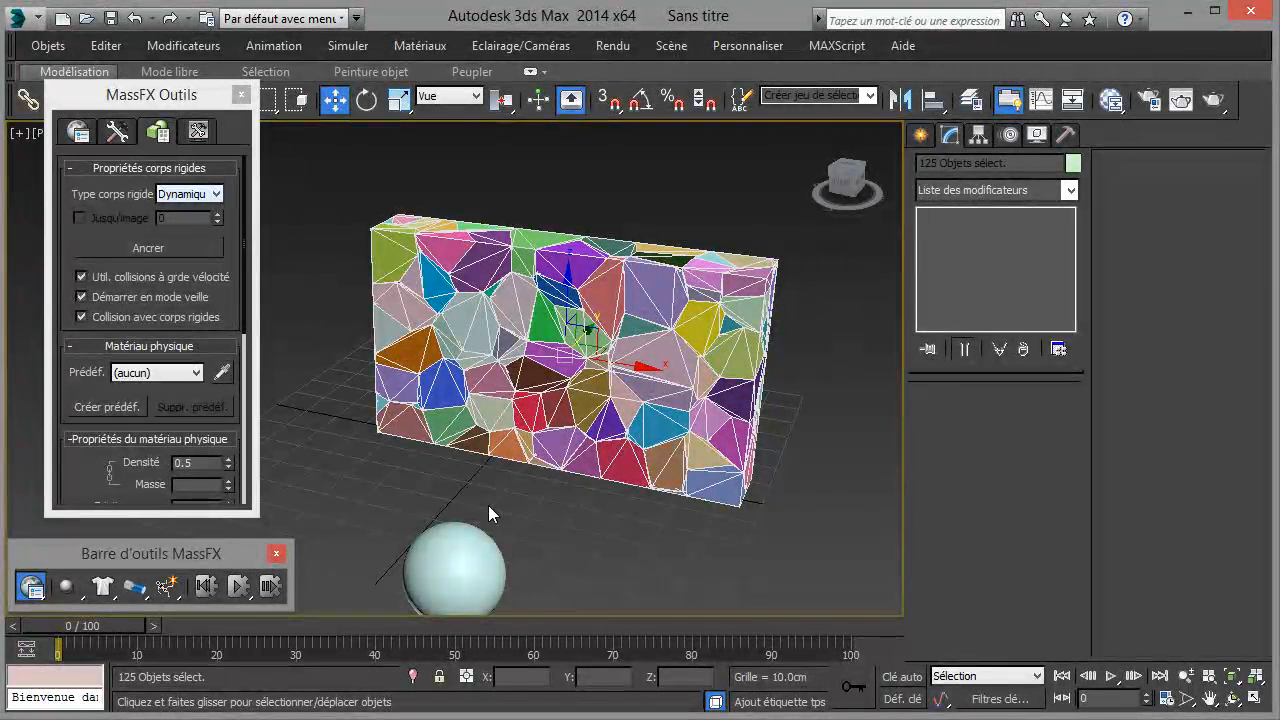
left_click(119, 136)
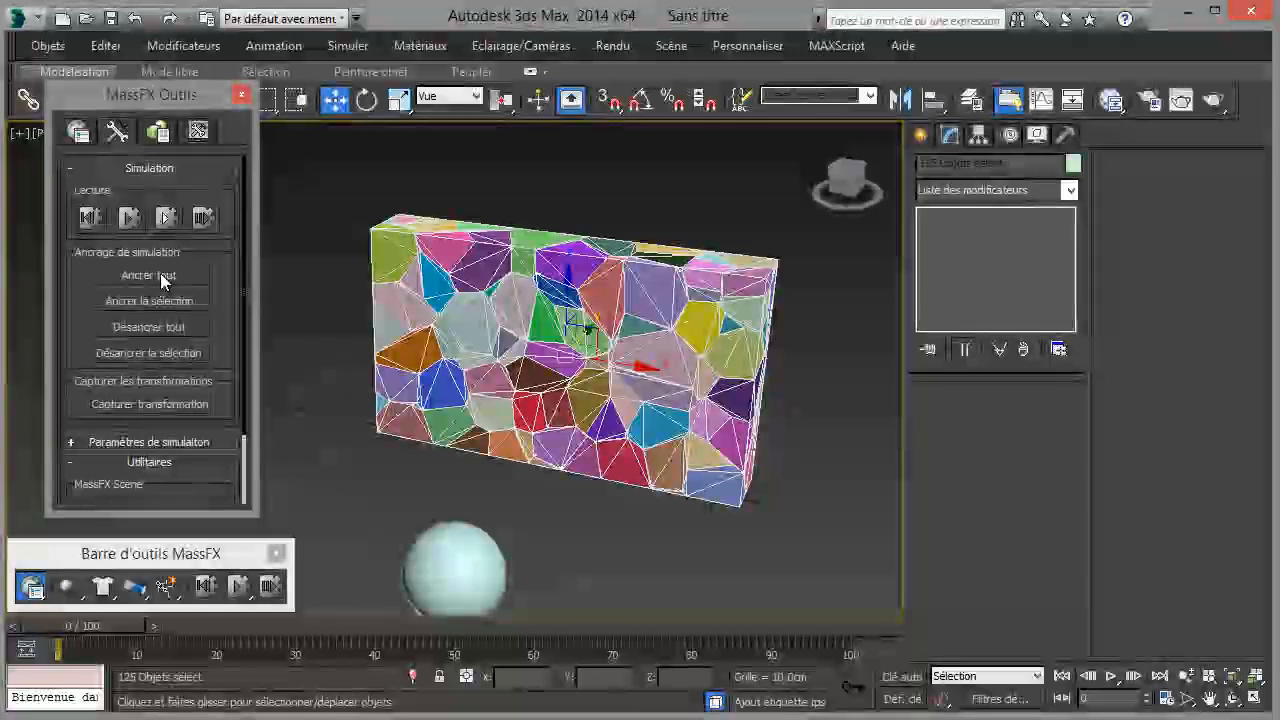
left_click(160, 275)
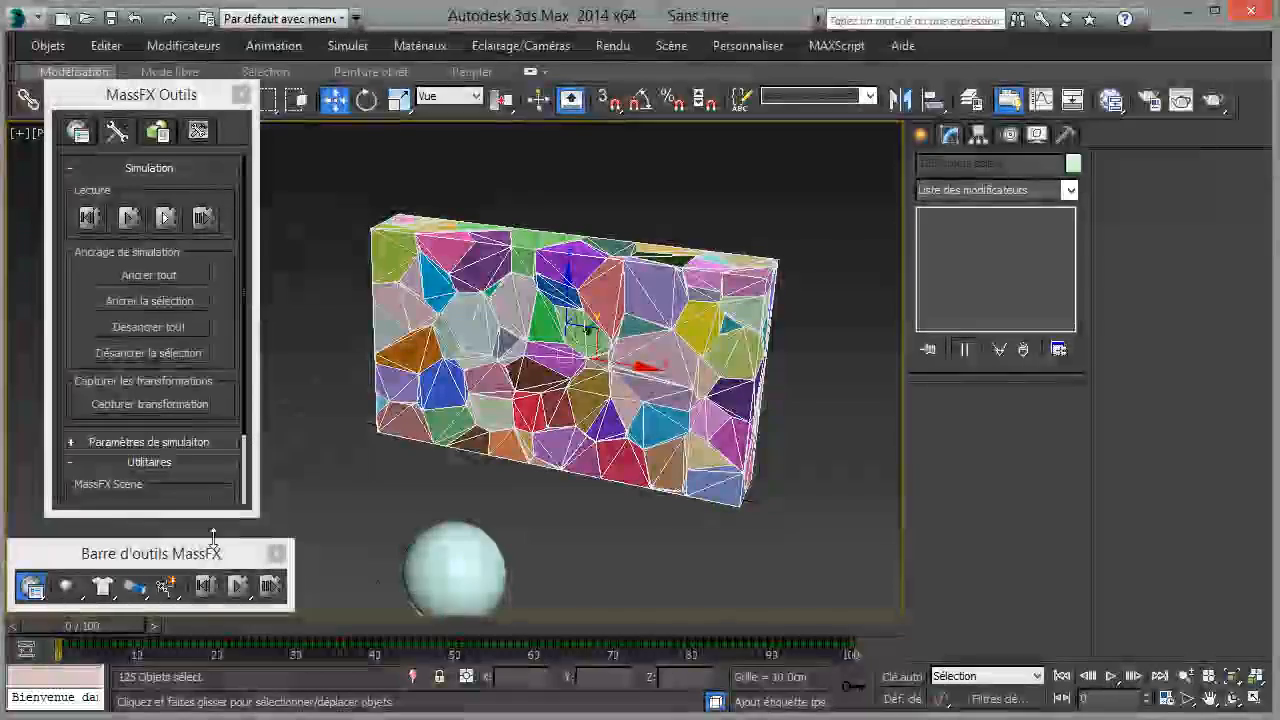
Step: Examine the baked wall destruction at frame 27 from several angles with the fragments deselected
left_click_drag(119, 622, 319, 633)
key("w")
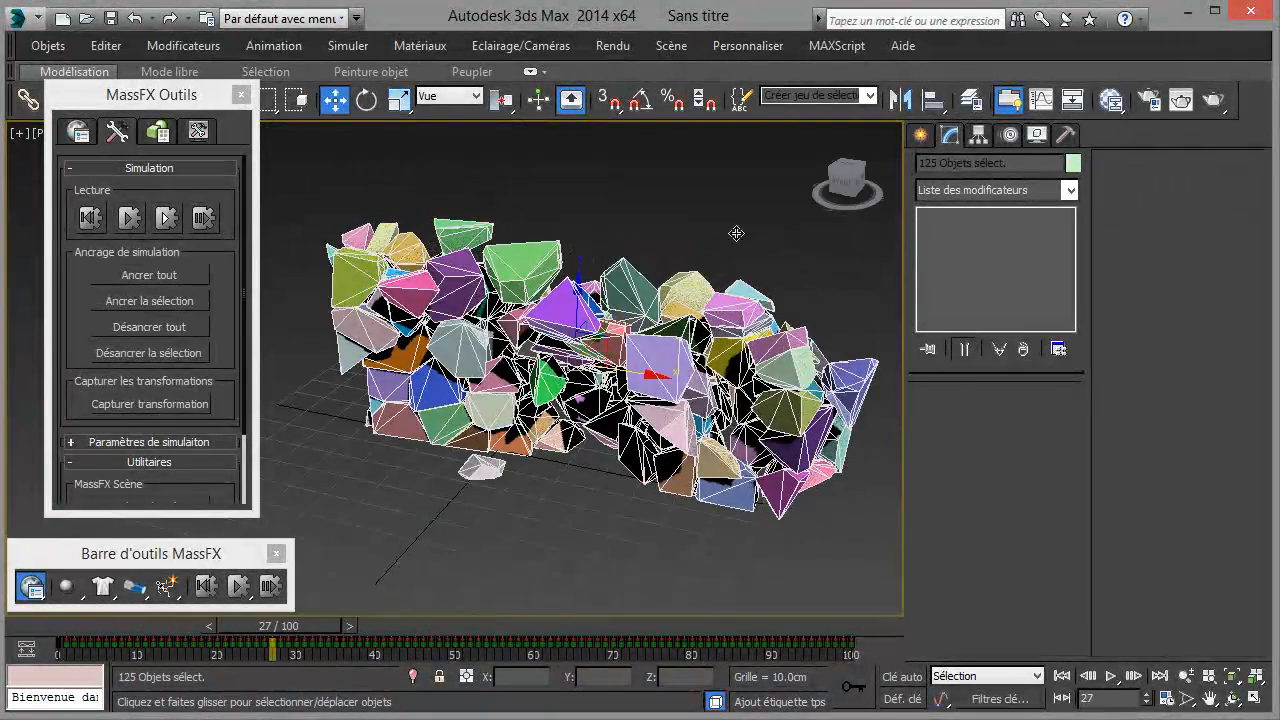
mouse_move(862, 182)
left_mouse_down()
mouse_move(780, 192)
mouse_move(550, 166)
mouse_move(640, 190)
mouse_move(862, 180)
left_mouse_up()
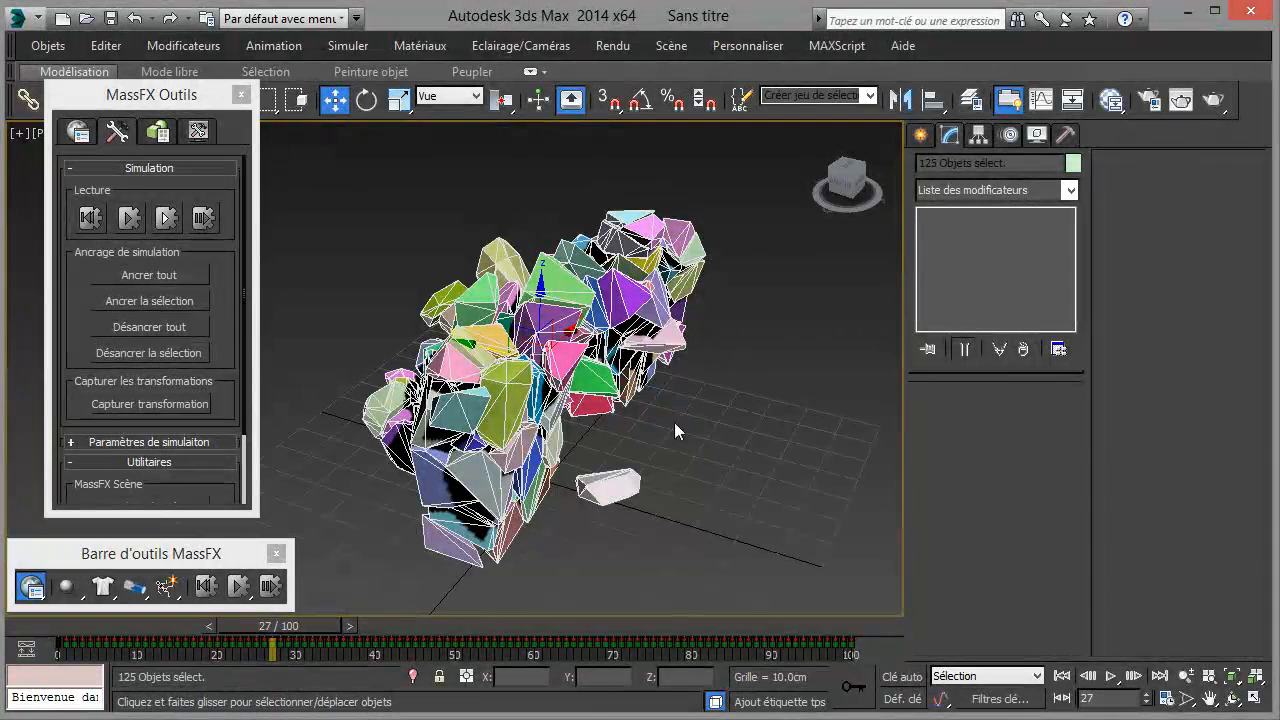
left_click(748, 375)
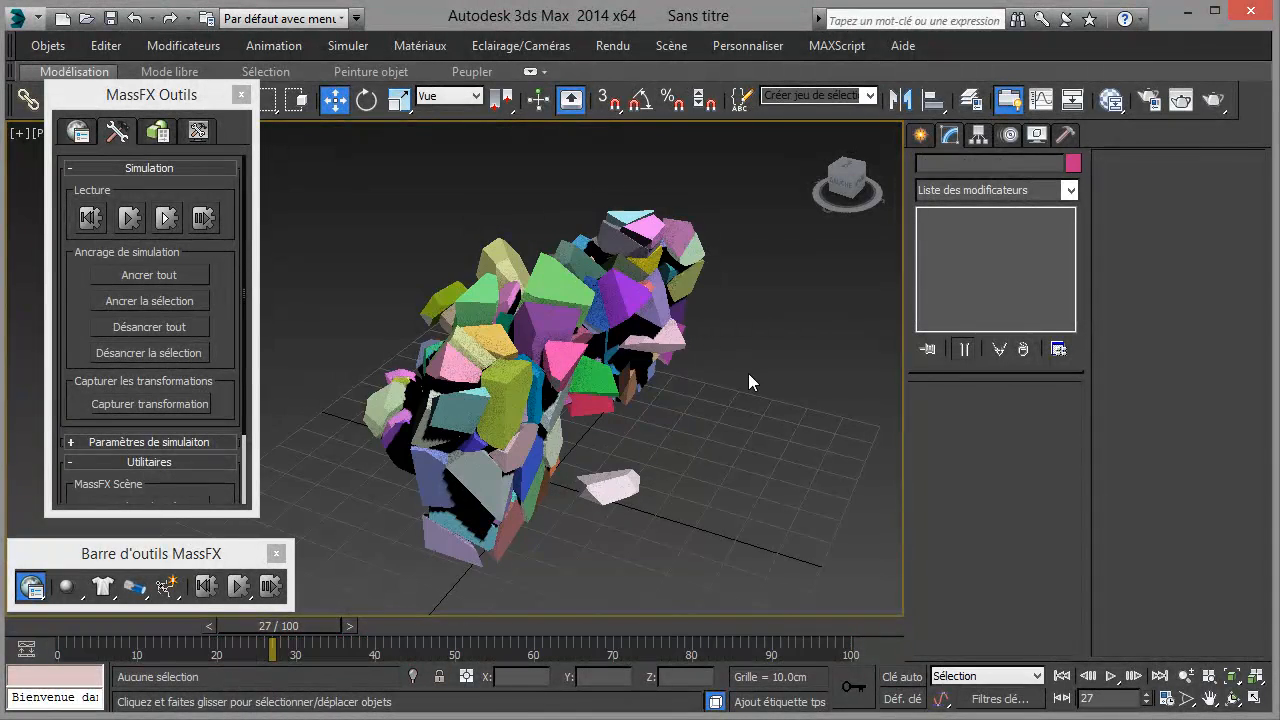
left_click(831, 187)
left_click_drag(831, 187, 778, 206)
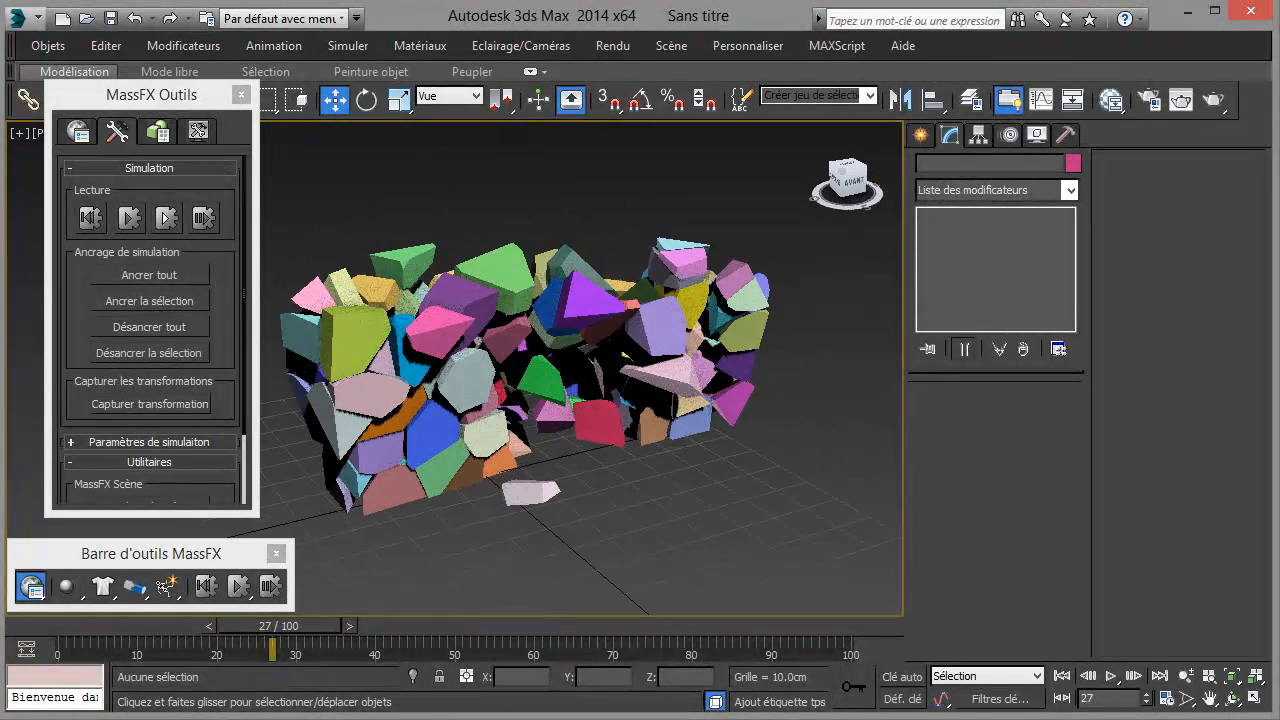